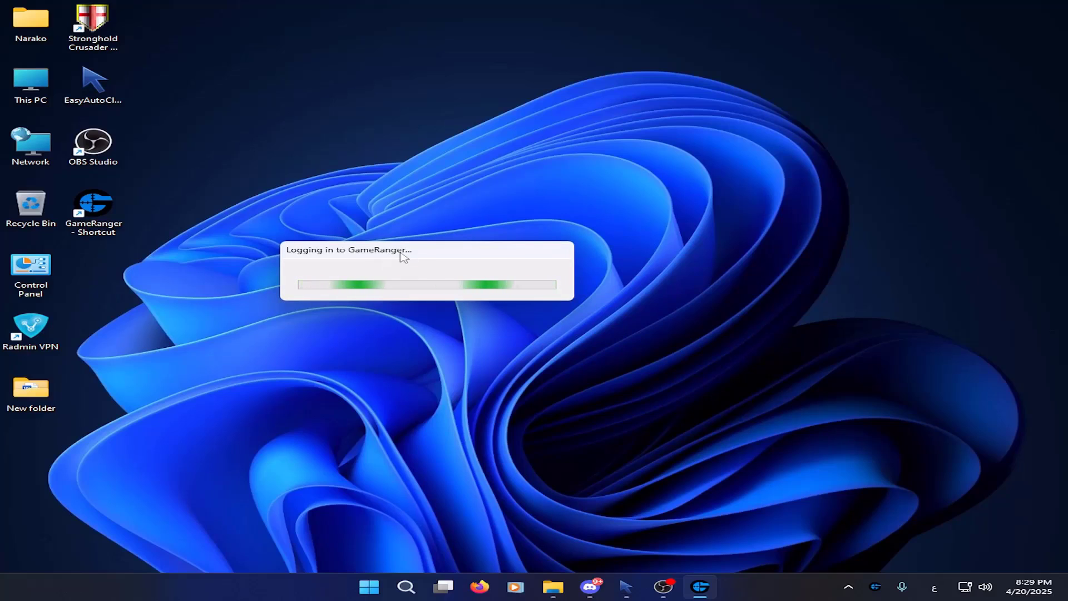
Move the GameRanger login progress box aside and check the hidden tray icons
drag(404, 256, 417, 213)
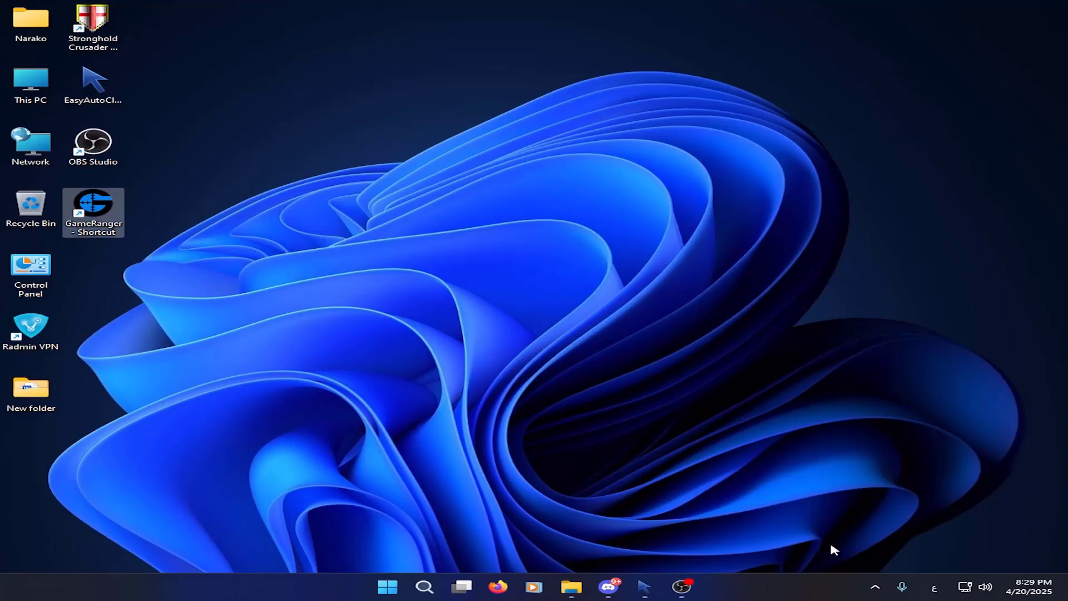
click(875, 586)
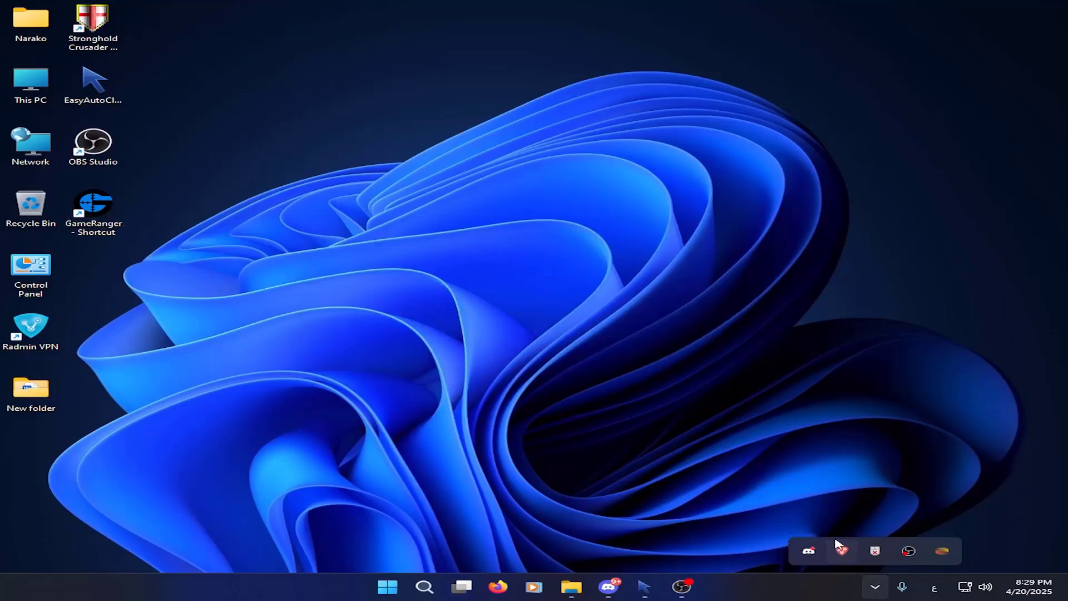
click(52, 335)
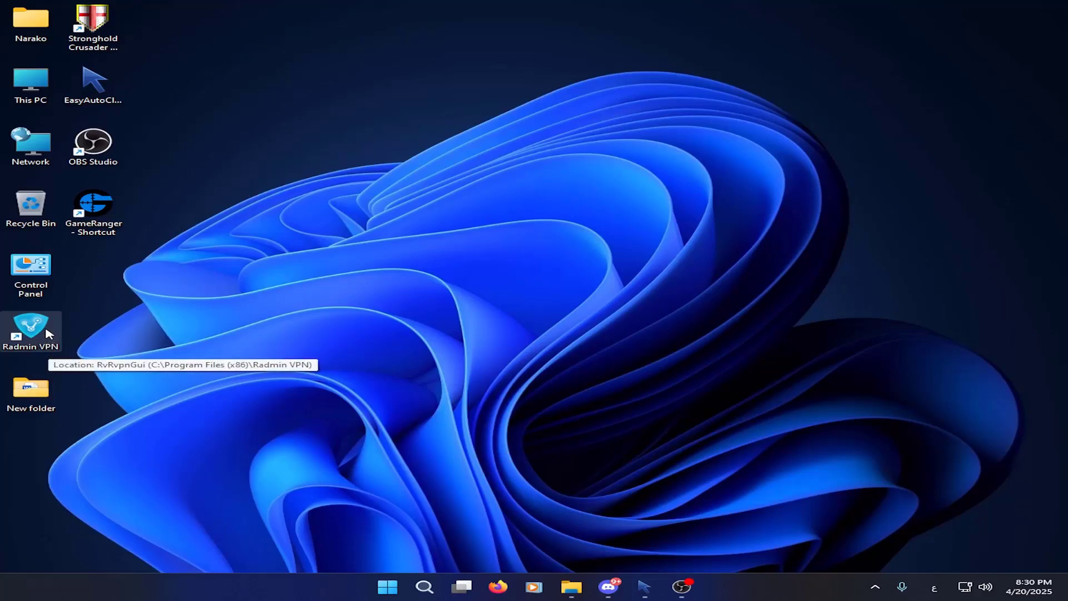
Launch Radmin VPN from the desktop and switch its connection Online
double_click(49, 333)
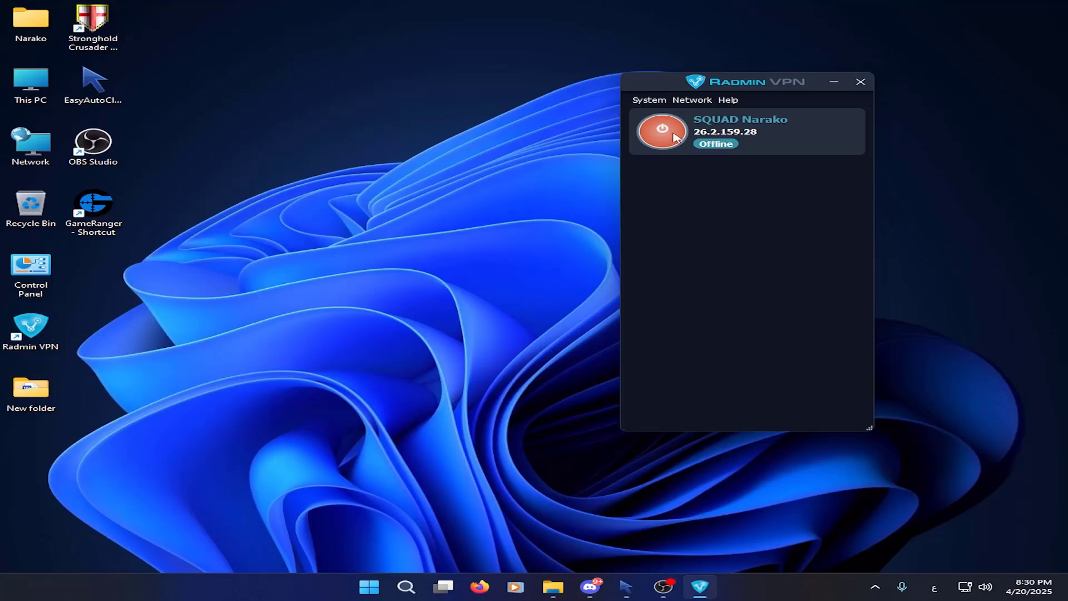
click(664, 139)
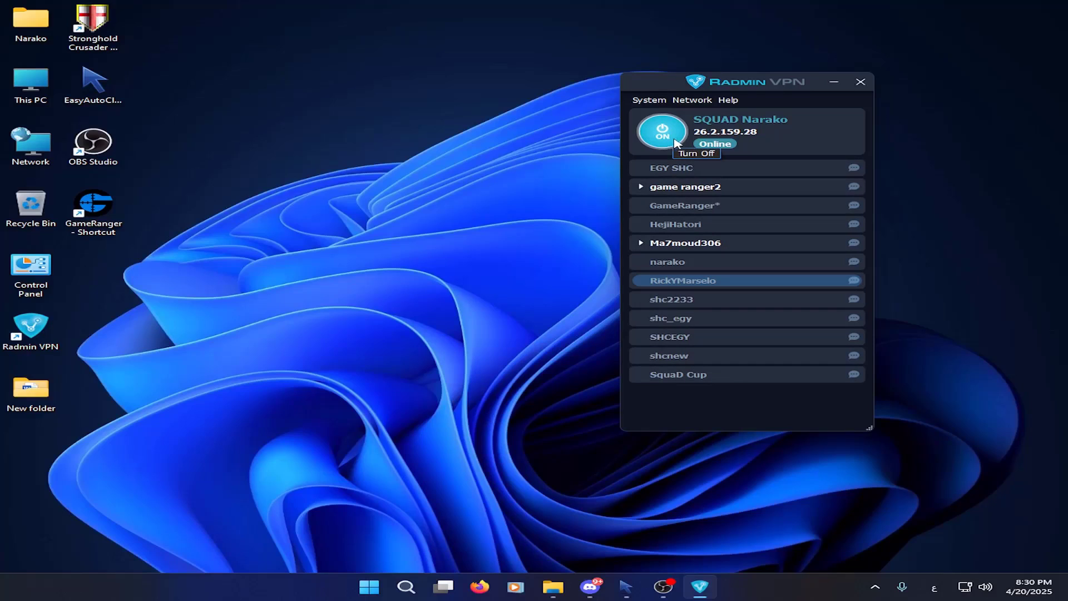
click(691, 101)
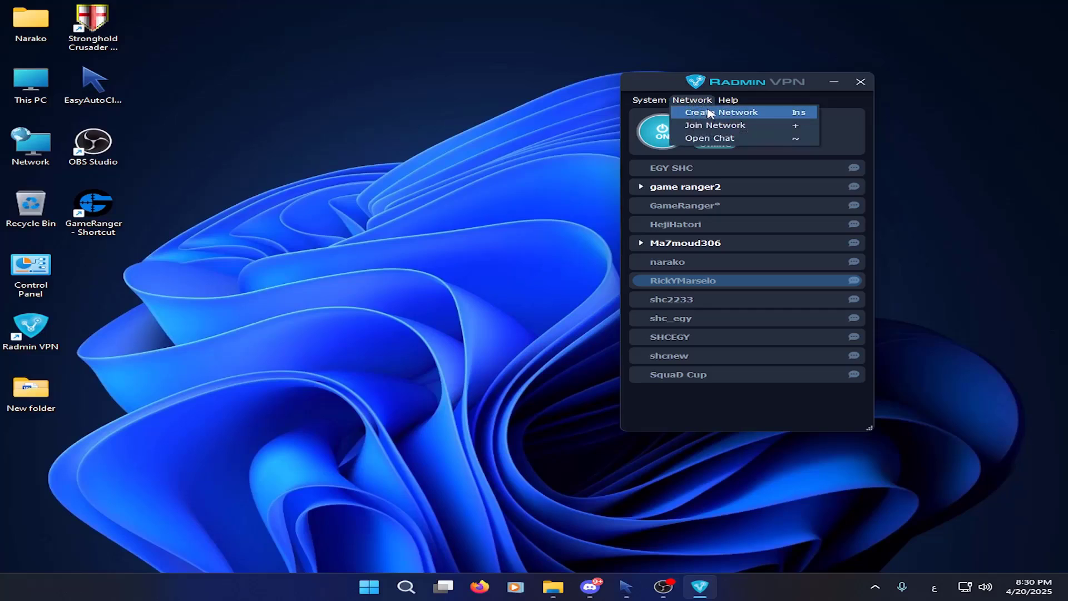
Create a network named 'game ranger test' with a confirmed password
click(744, 118)
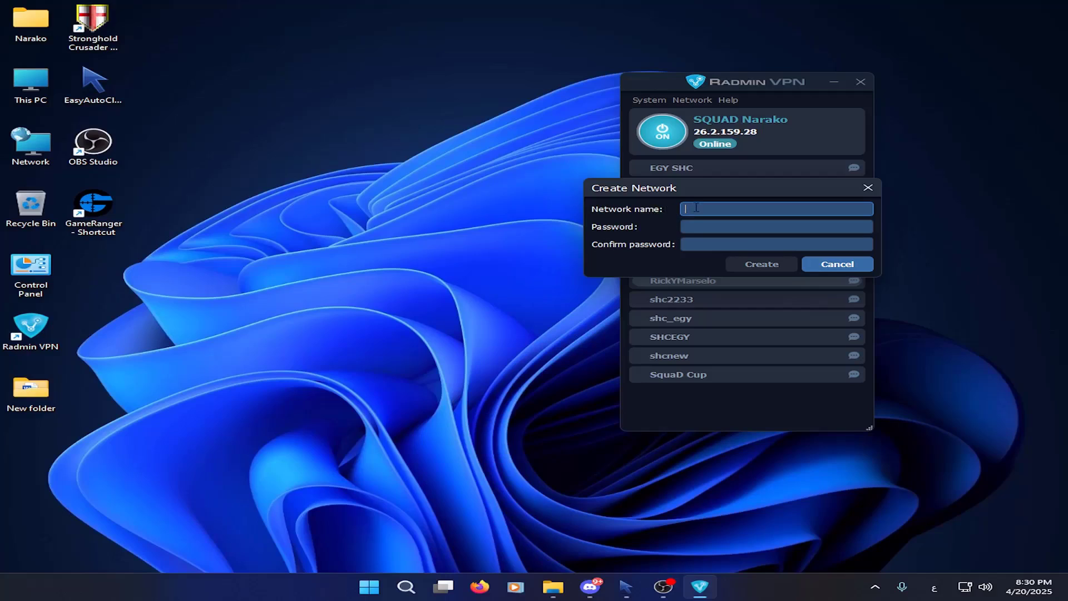
text(ل)
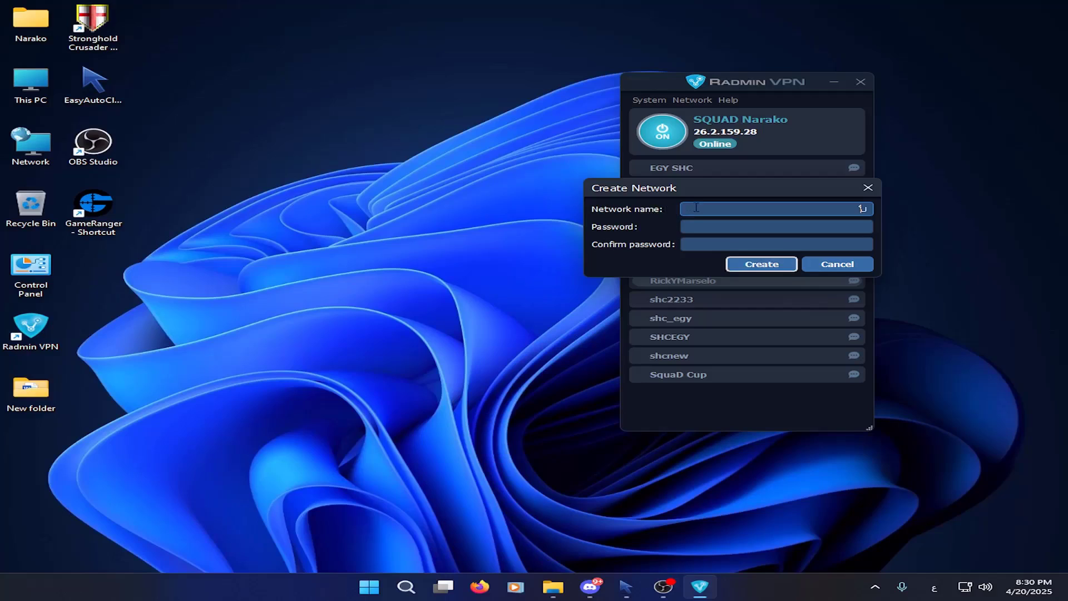
key(BackSpace)
key(alt+shift)
text(game ranger test)
click(737, 228)
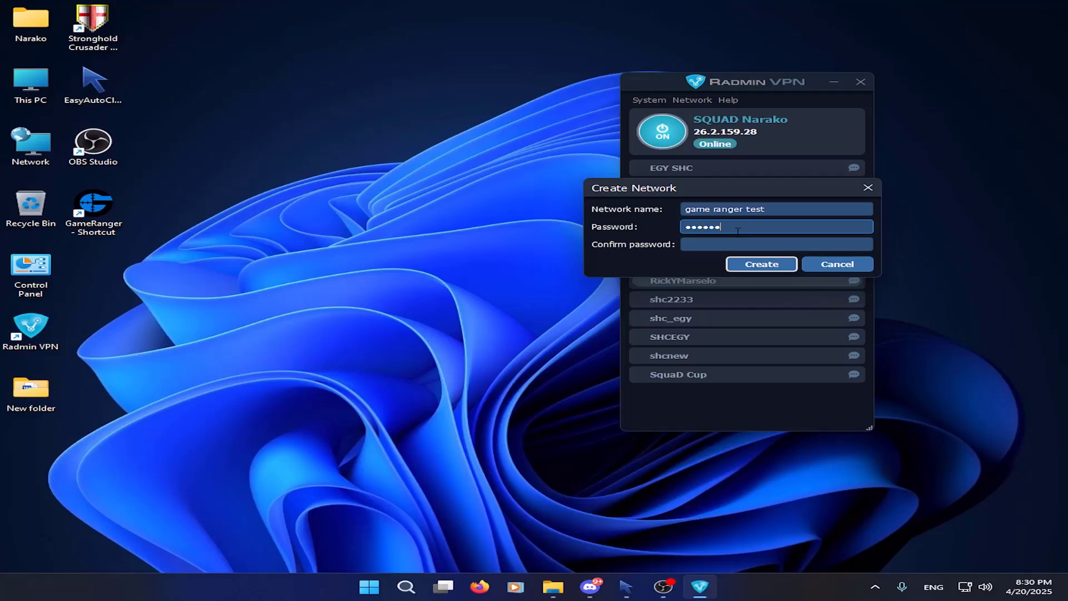
click(735, 245)
text(12345)
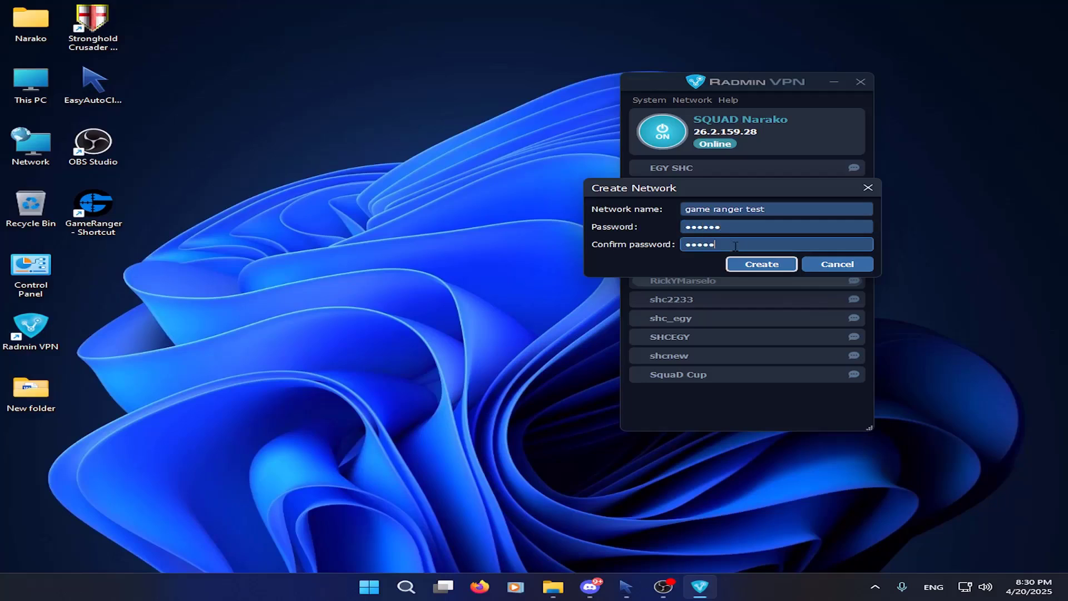
text(6)
click(755, 267)
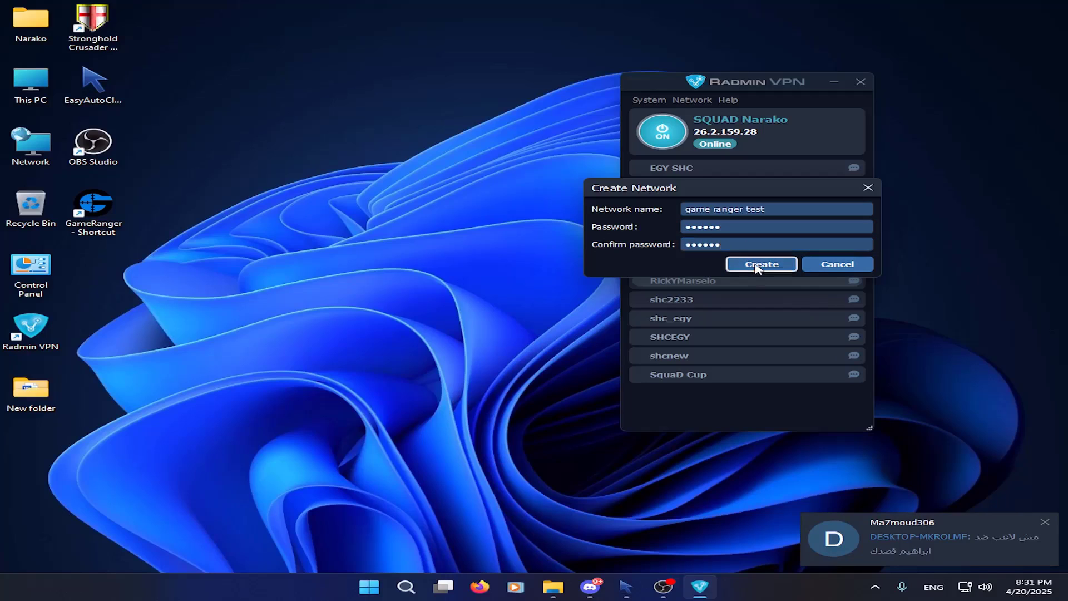
Bring up the game ranger test network's options, then dismiss them
right_click(771, 190)
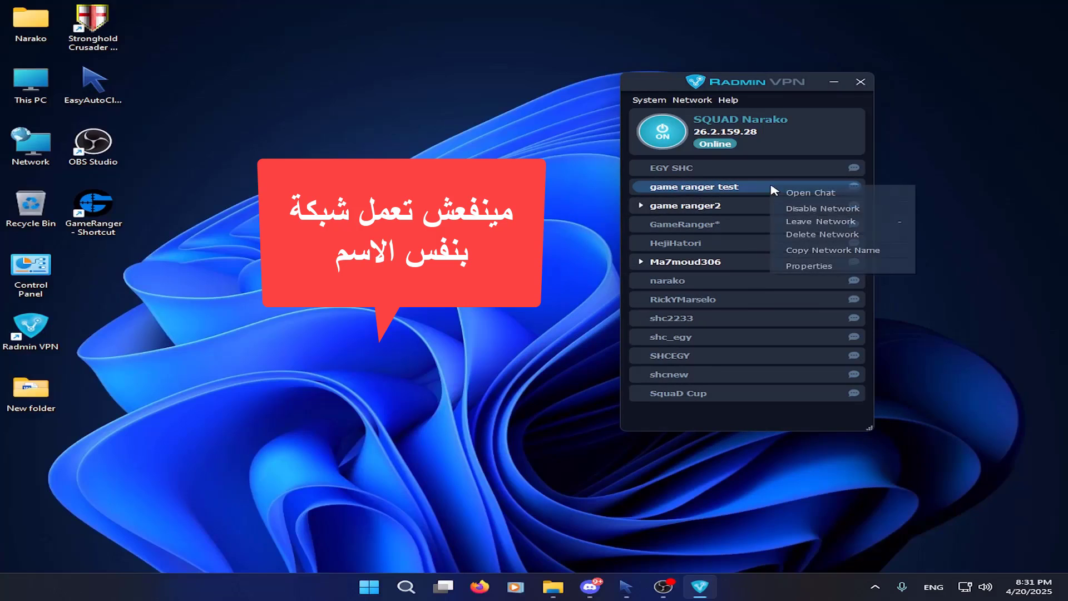
right_click(694, 189)
click(692, 188)
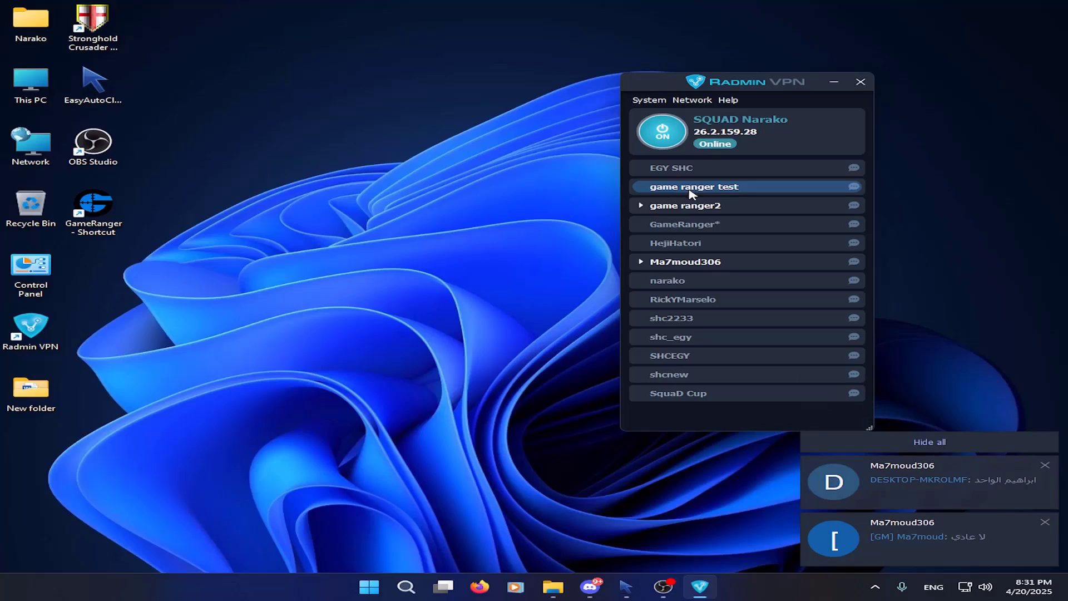
Start joining another network from the Network menu, then cancel the Join form
click(691, 101)
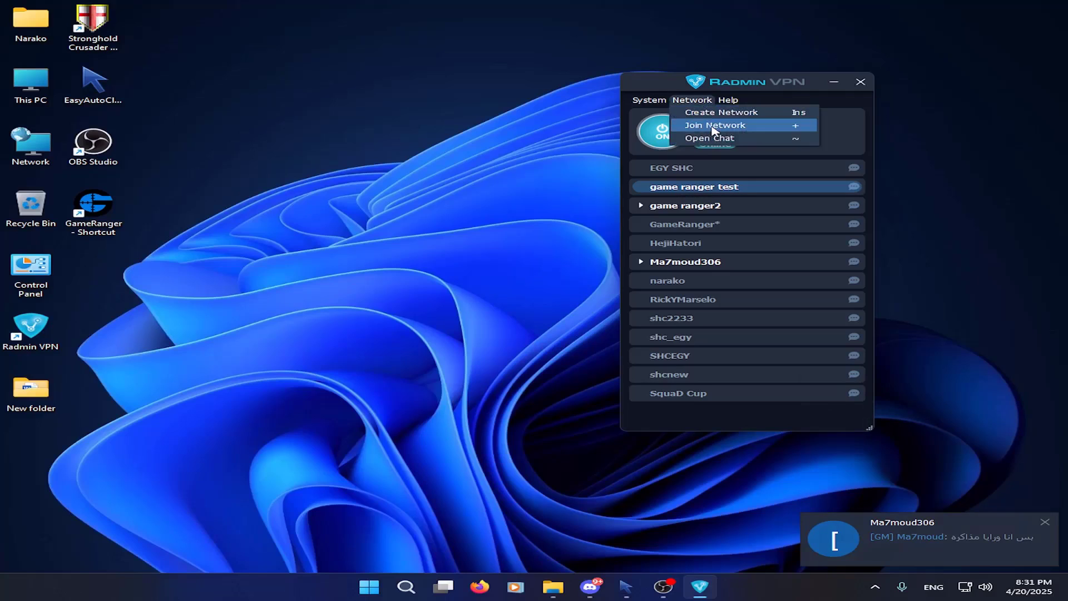
click(715, 125)
drag(683, 180, 361, 94)
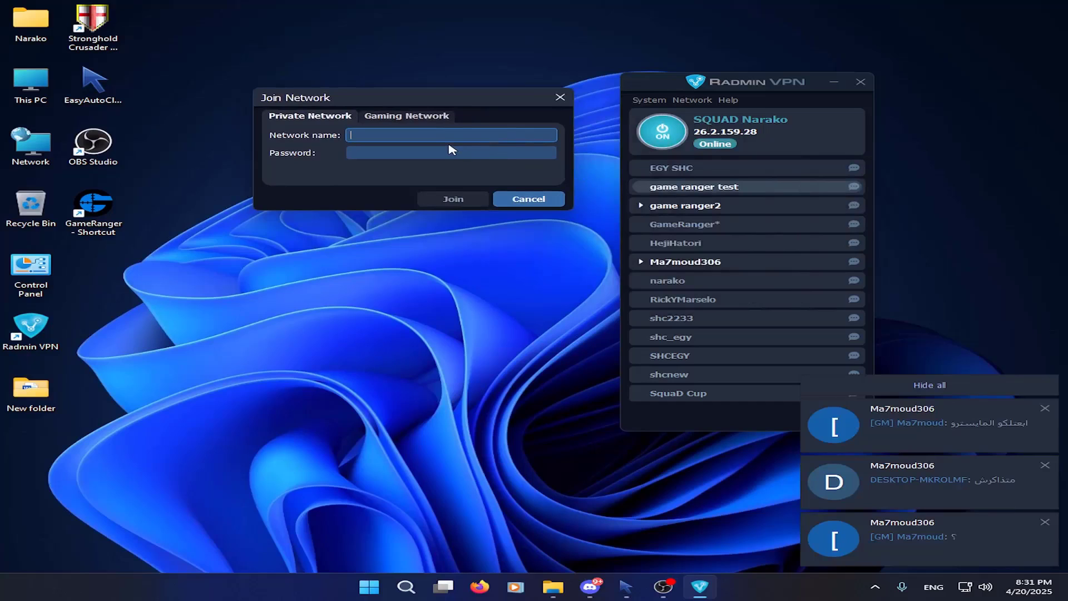
click(389, 154)
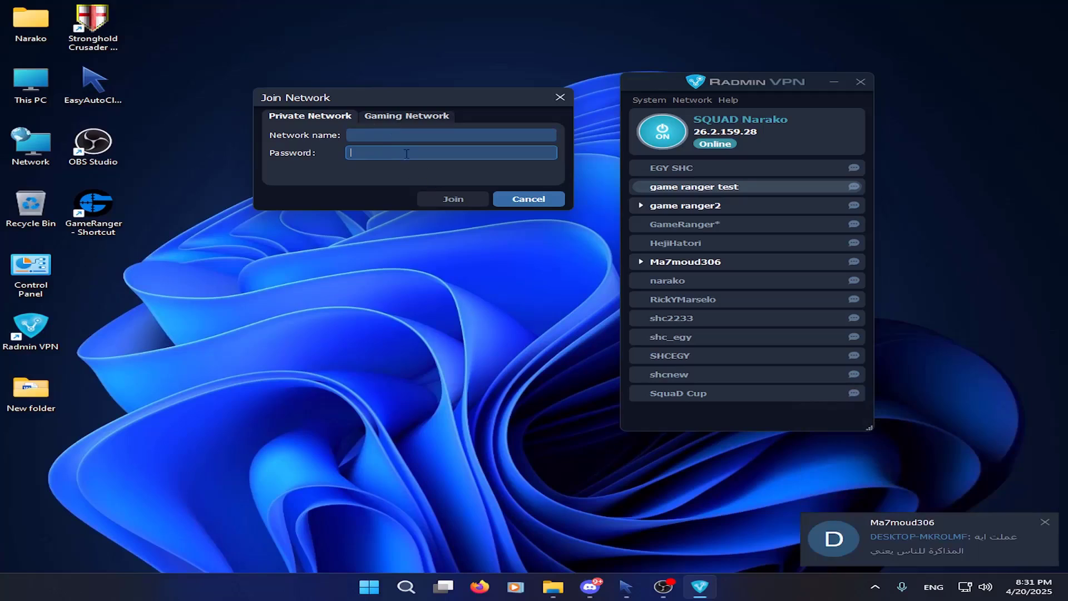
click(528, 198)
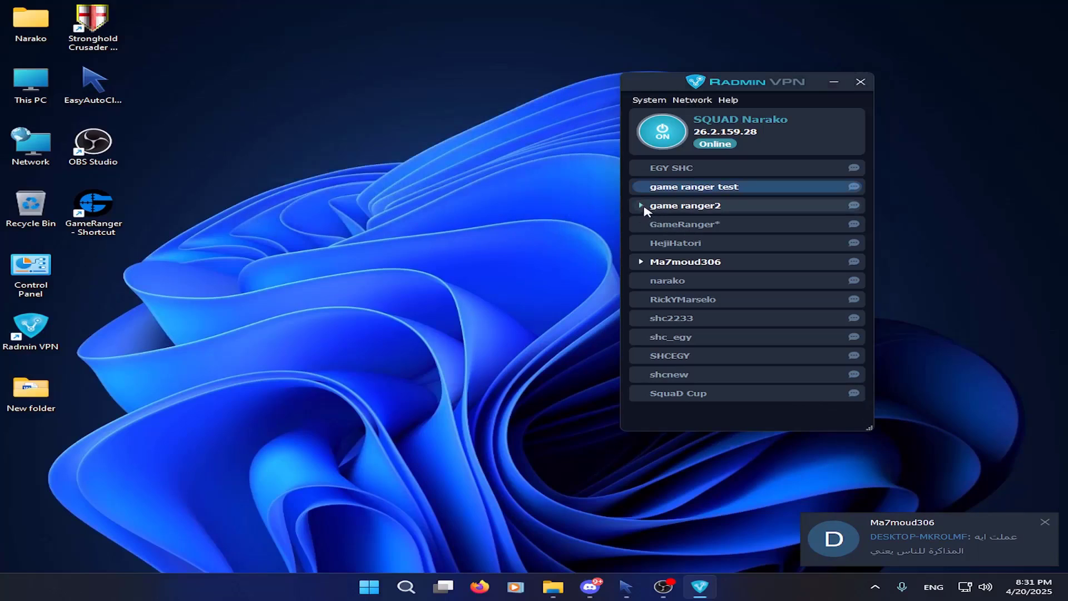
Expand and collapse game ranger2, then select the game ranger test network
click(641, 206)
click(641, 206)
click(694, 189)
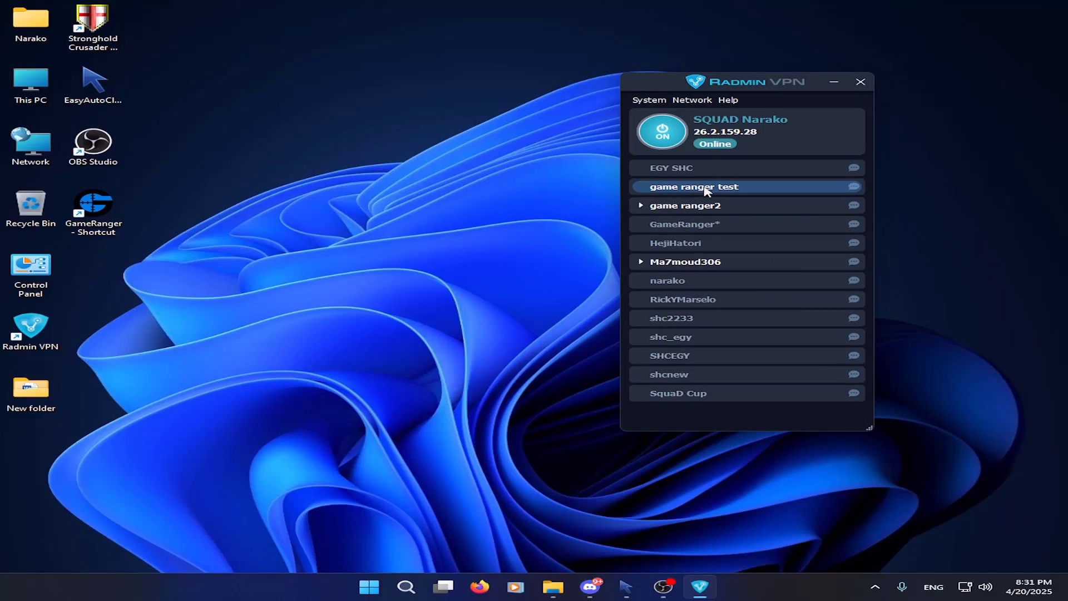
right_click(703, 206)
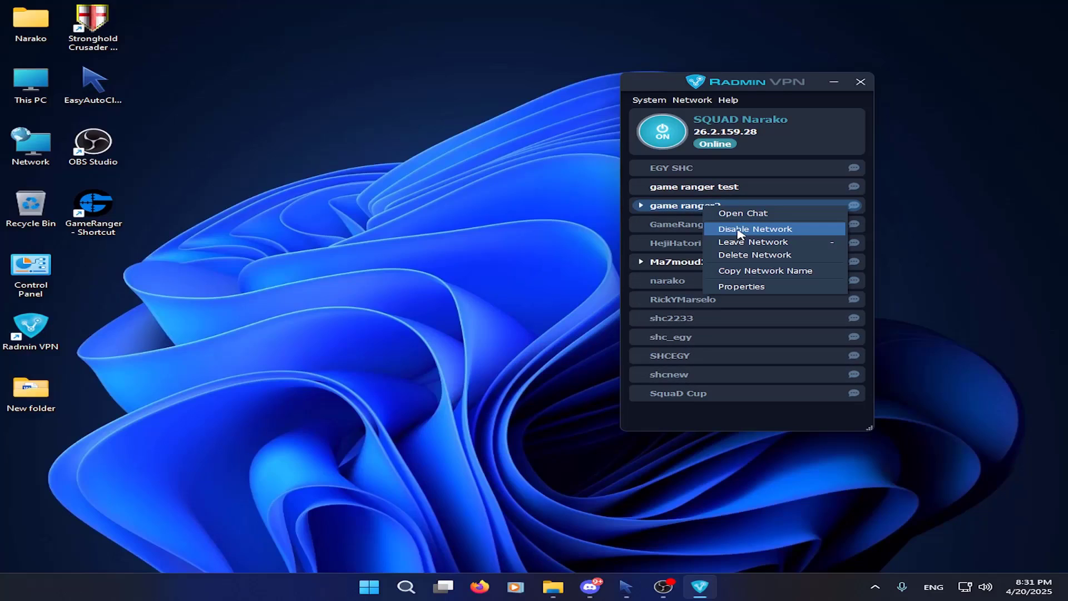
click(740, 232)
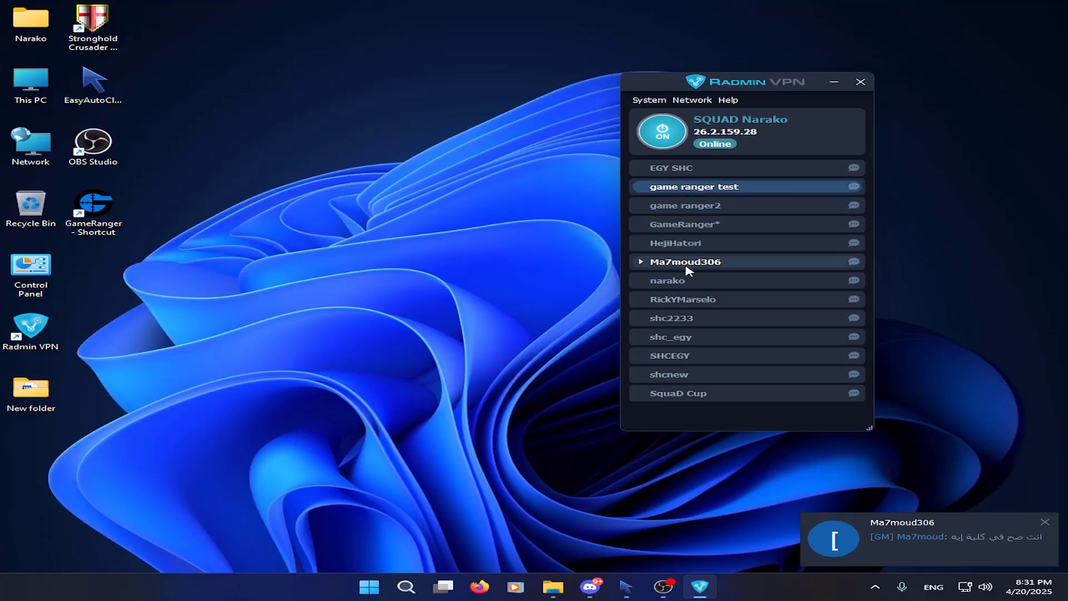
click(642, 262)
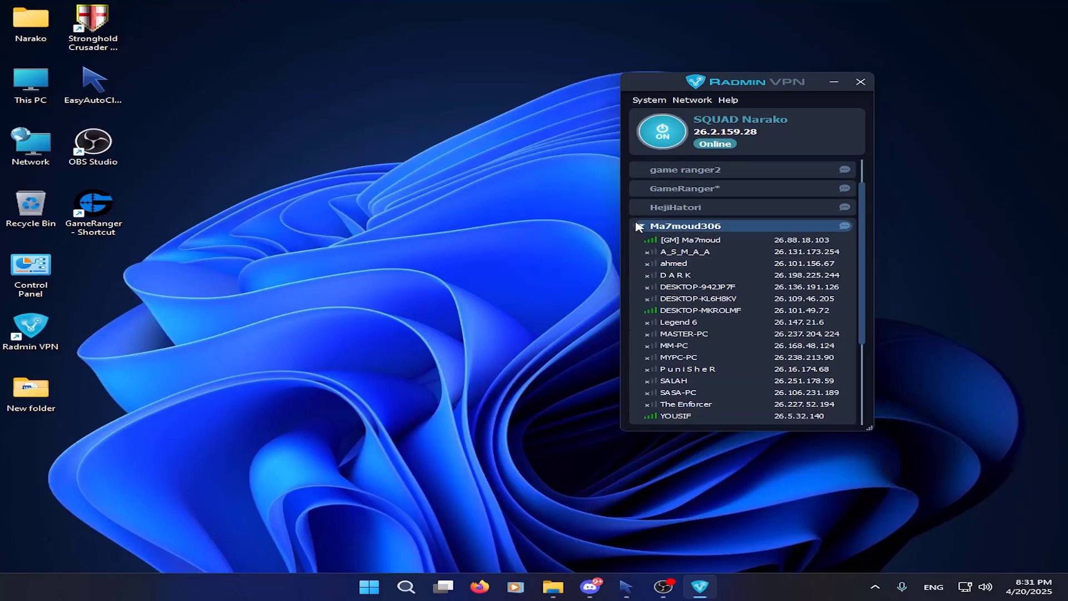
click(642, 228)
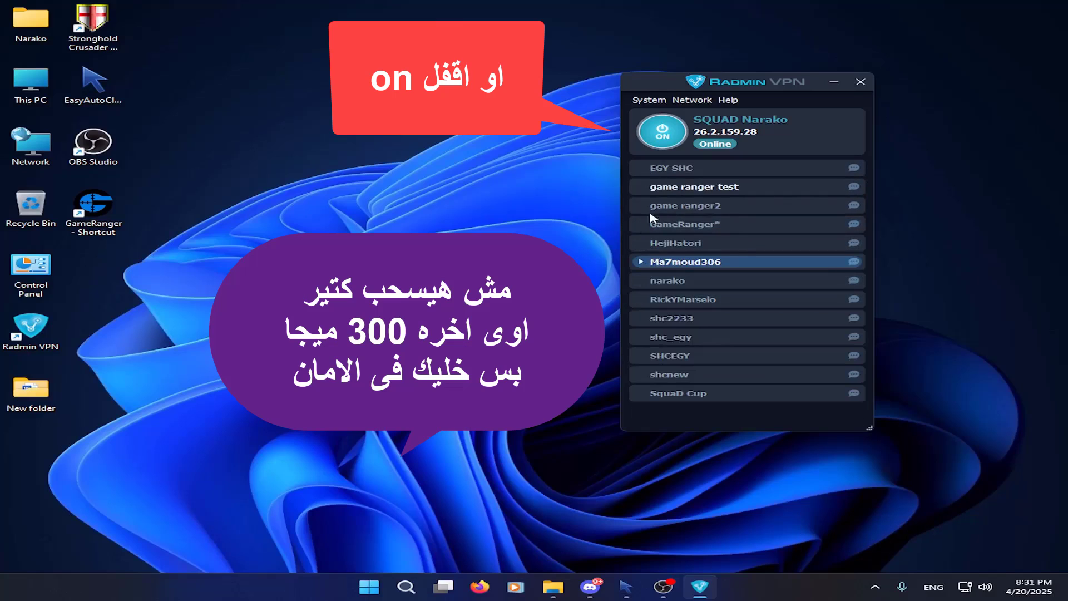
Disable the game ranger test network
click(681, 188)
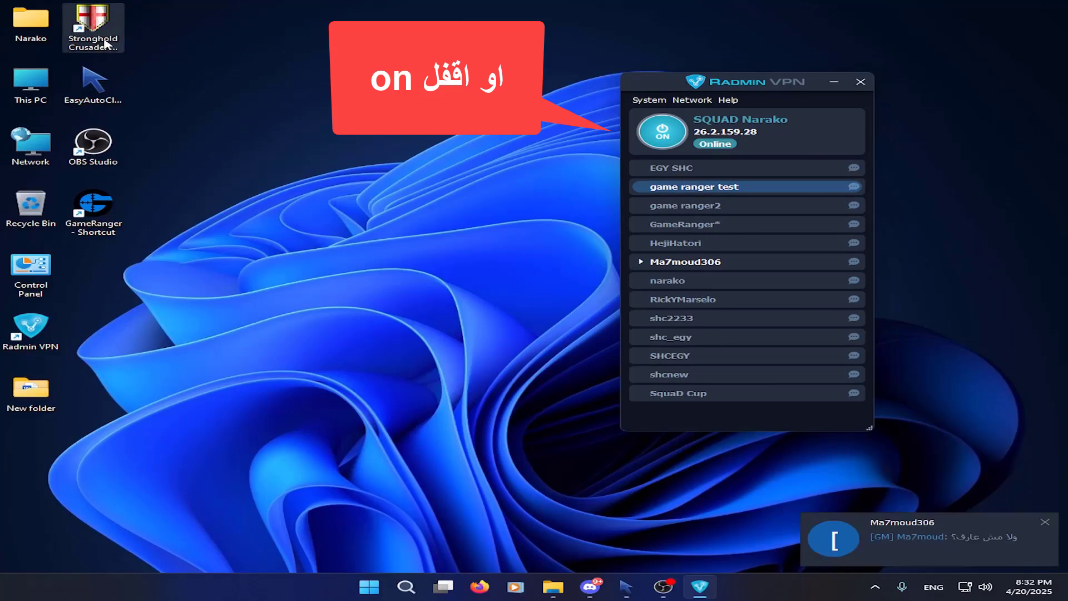
right_click(736, 186)
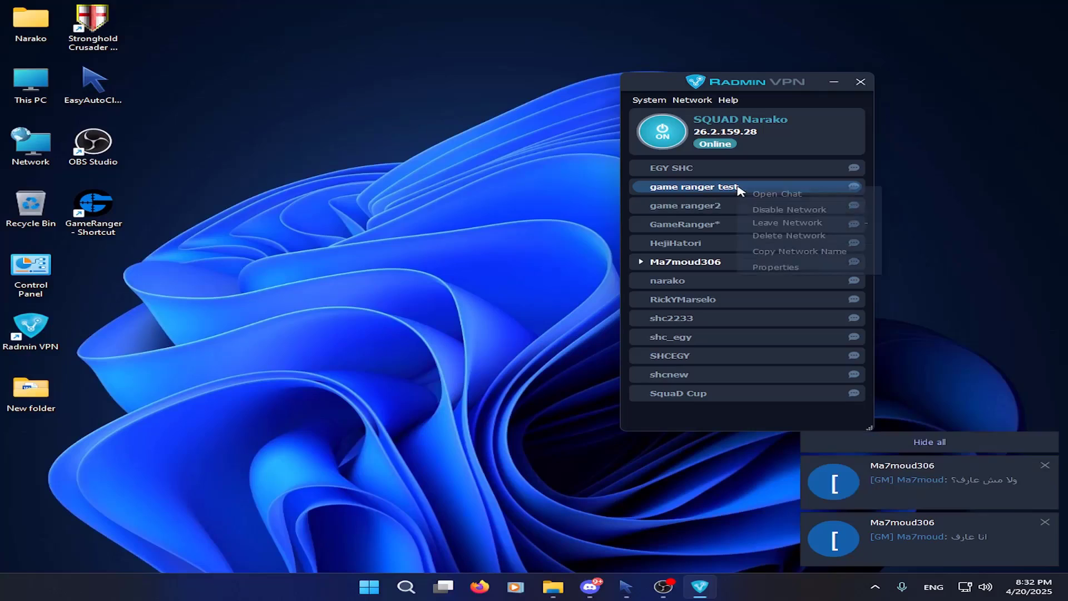
click(782, 211)
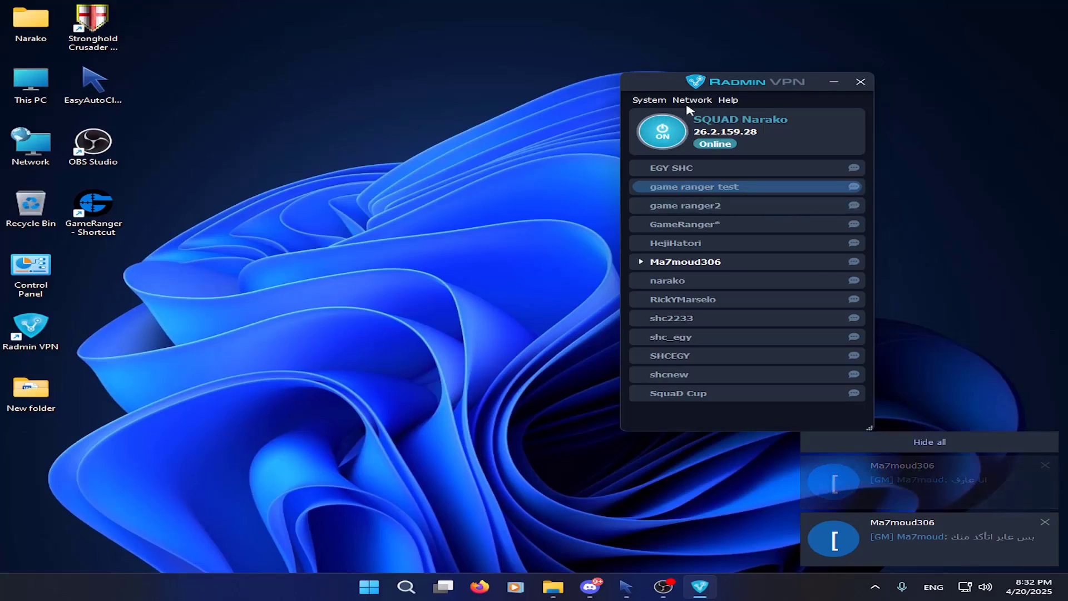
click(660, 260)
double_click(655, 262)
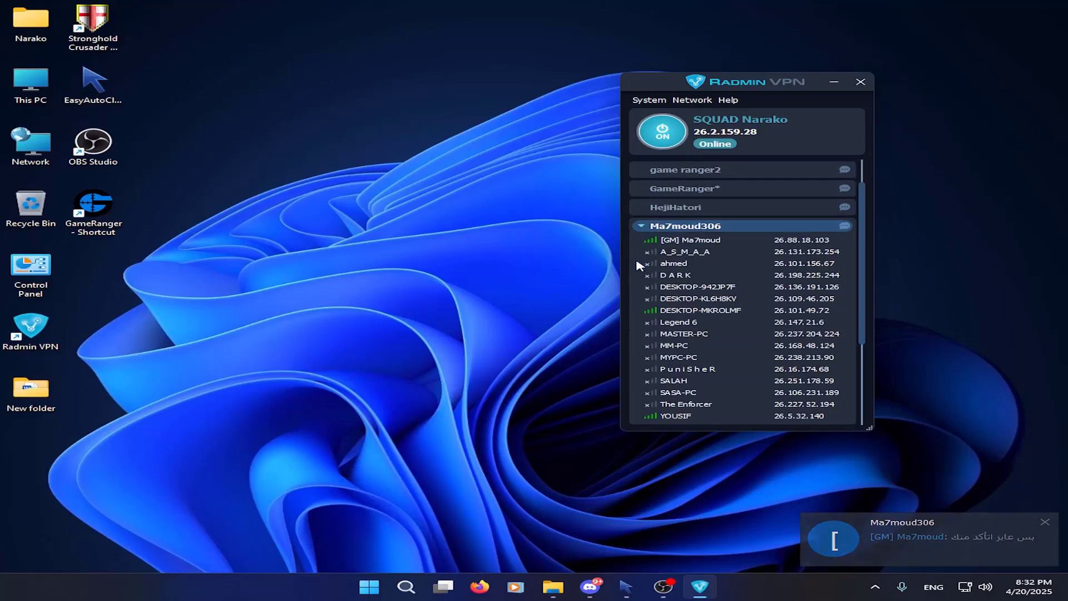
click(695, 205)
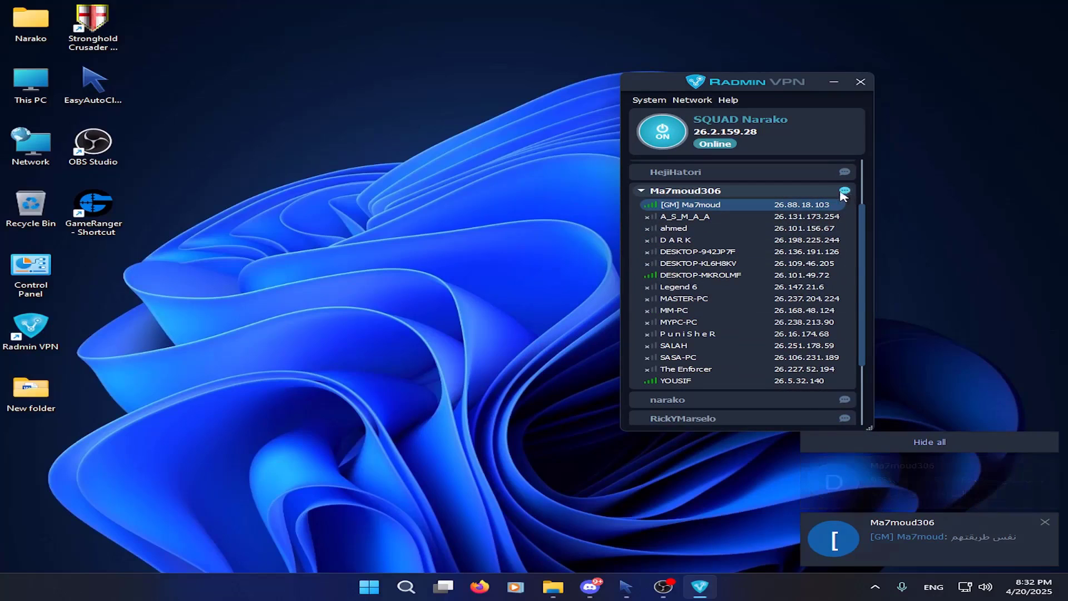
click(844, 191)
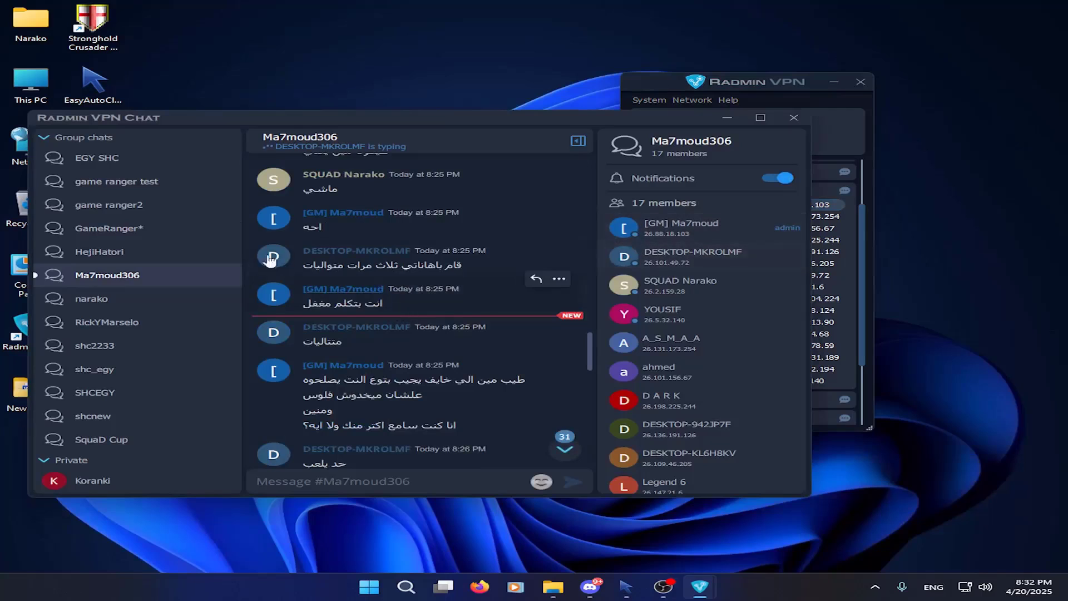
scroll(491, 343, down, 3)
scroll(491, 344, down, 10)
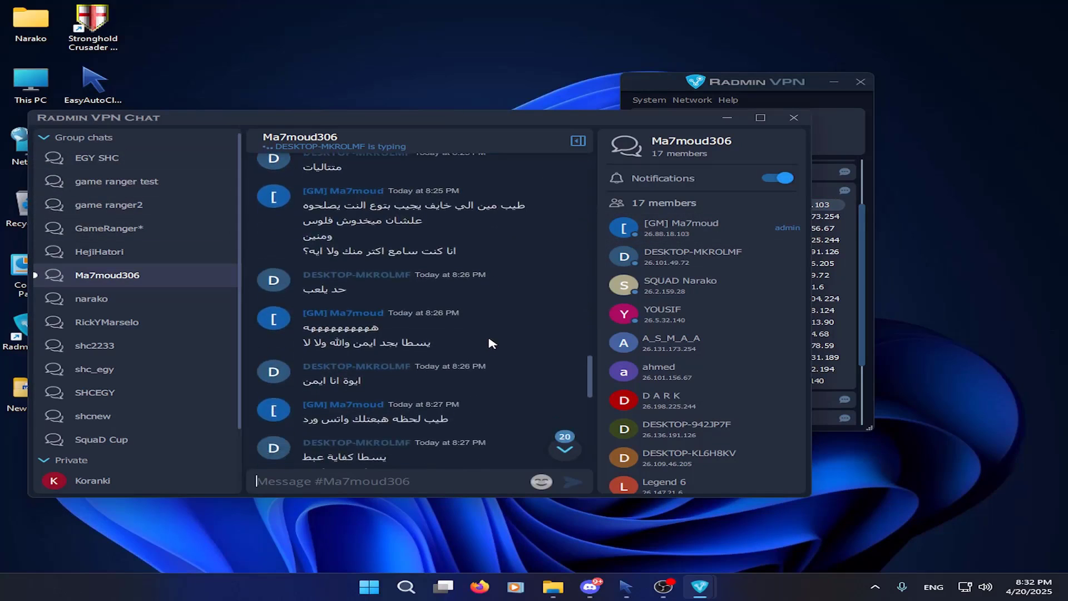
scroll(489, 345, down, 4)
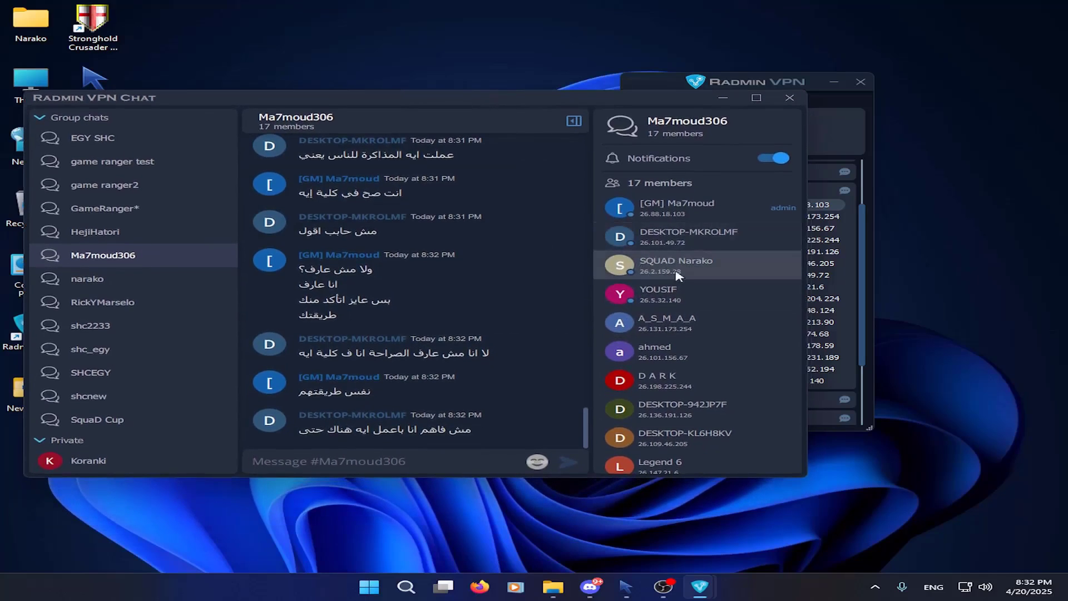
scroll(684, 276, down, 3)
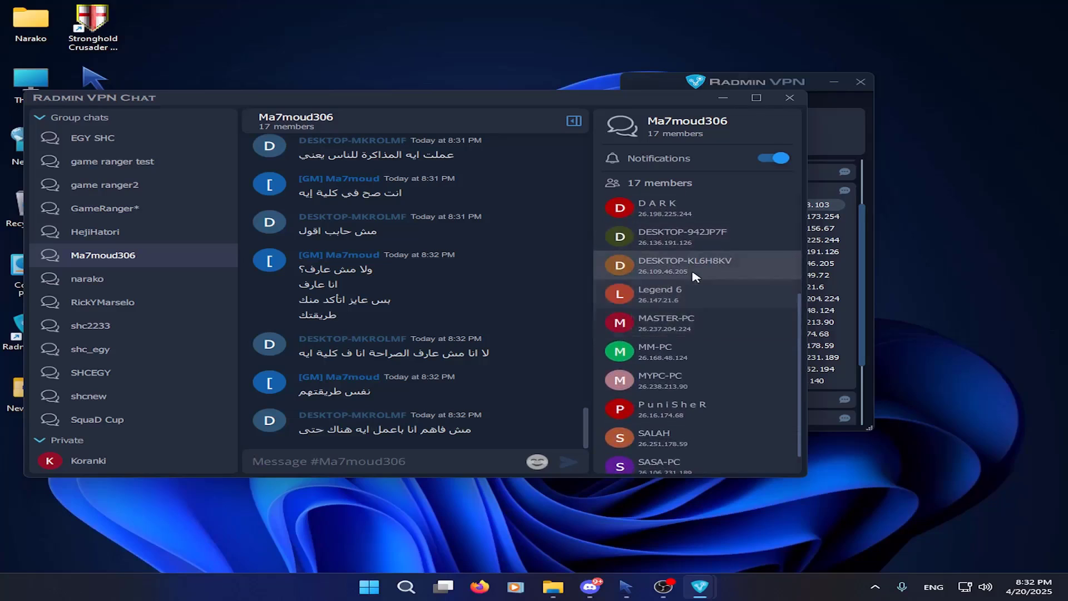
scroll(685, 324, up, 3)
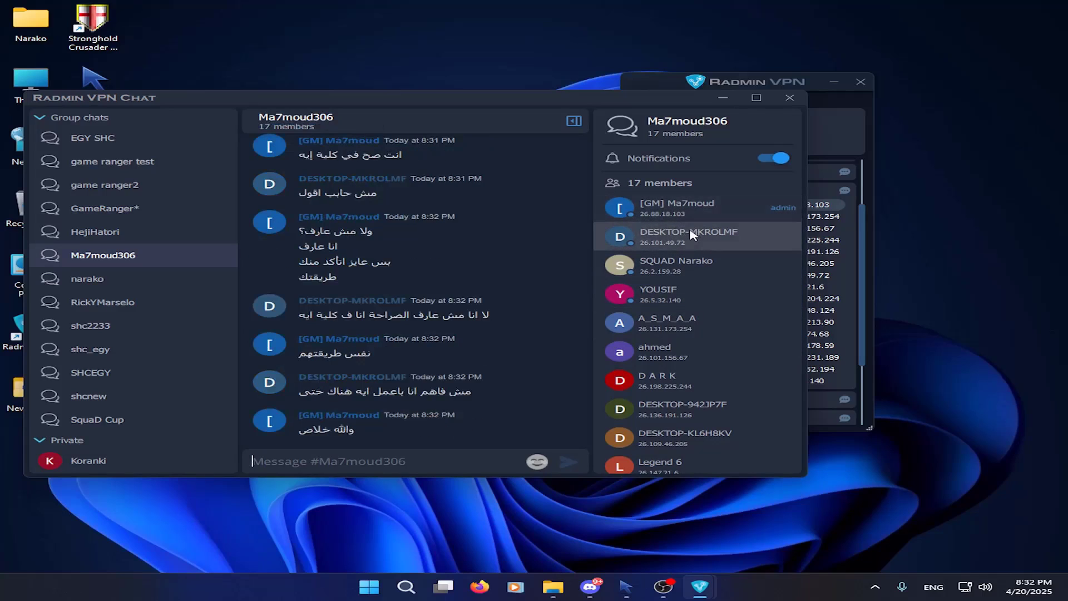
Send the group admin a private 'hi' message
right_click(770, 214)
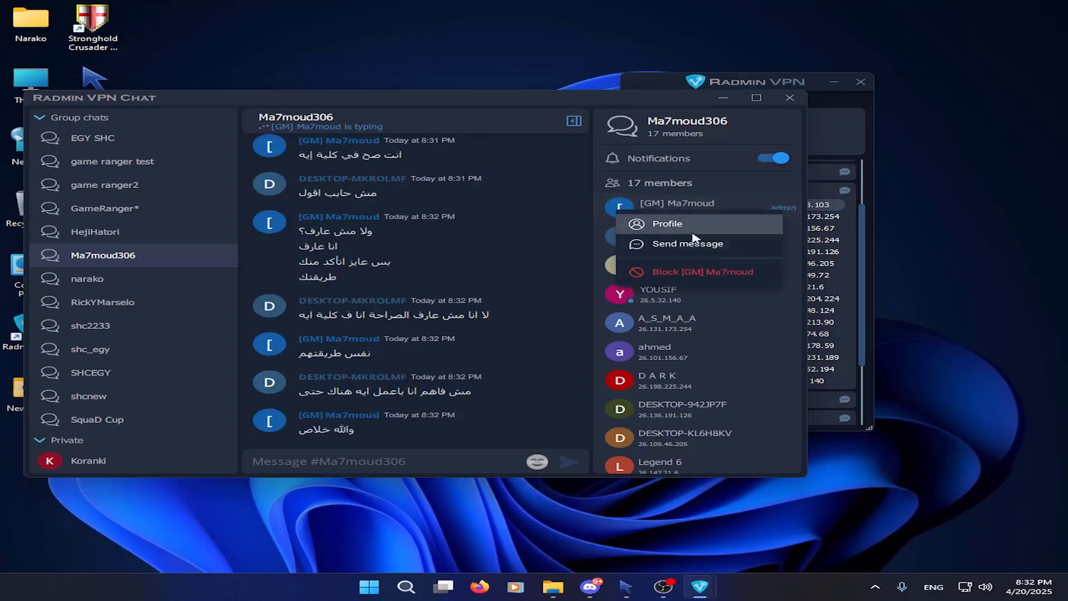
click(676, 245)
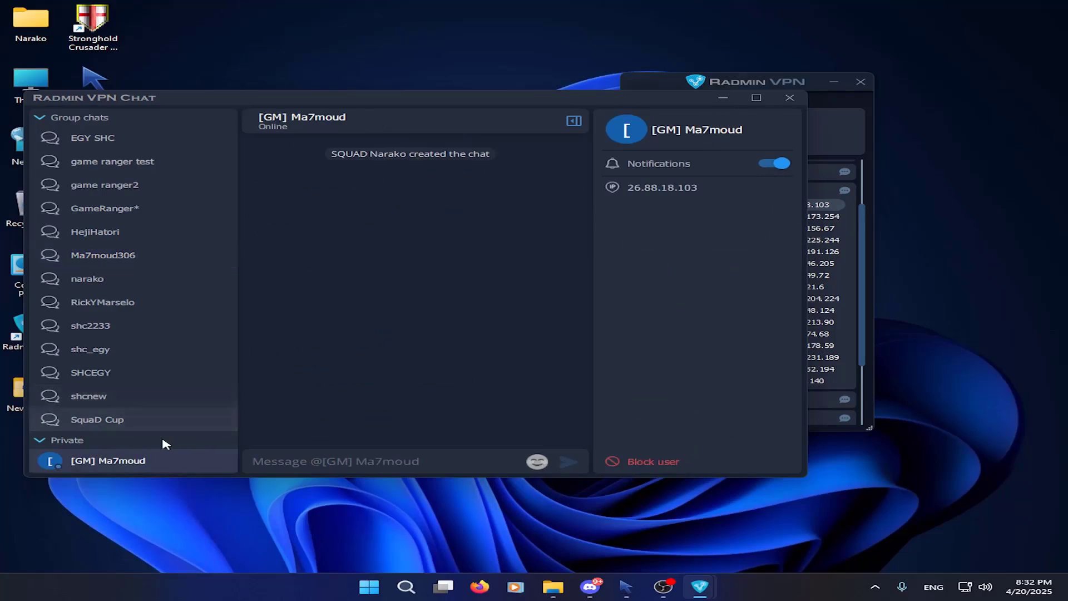
text(hi)
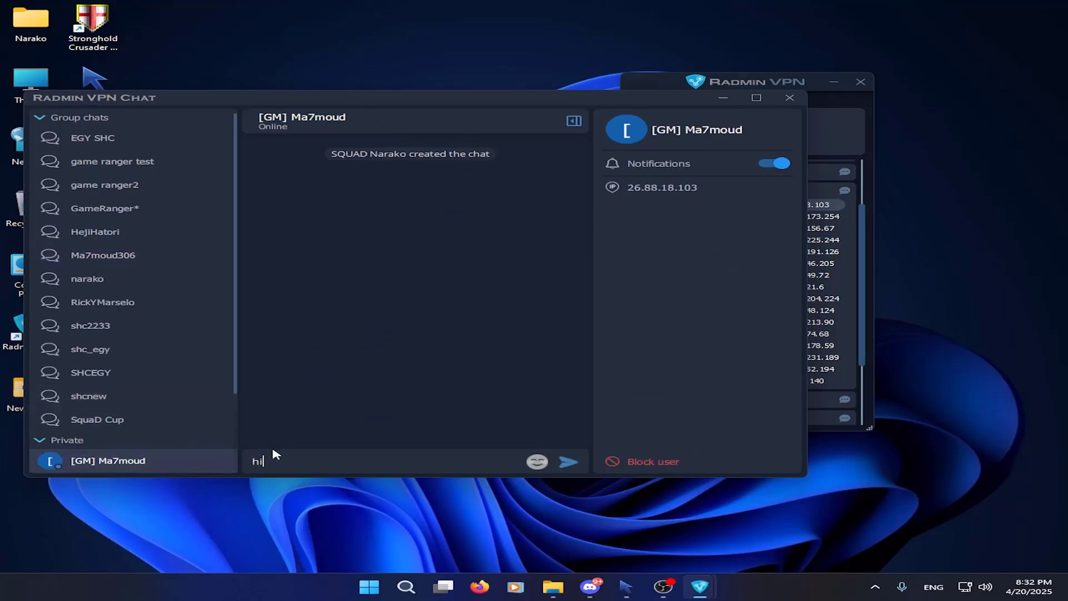
key(Return)
Post 'اعملو انضمام هجرب حاجه' in the group chat, then close the chat window
click(114, 258)
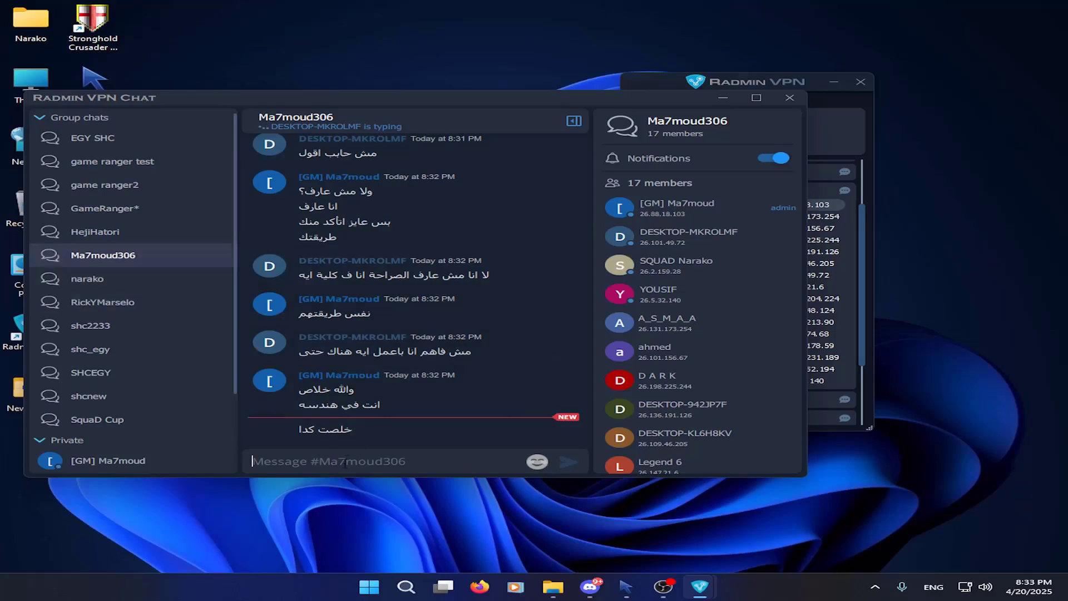
click(328, 460)
text(اعملو انضمام هجرب حاجه)
key(Return)
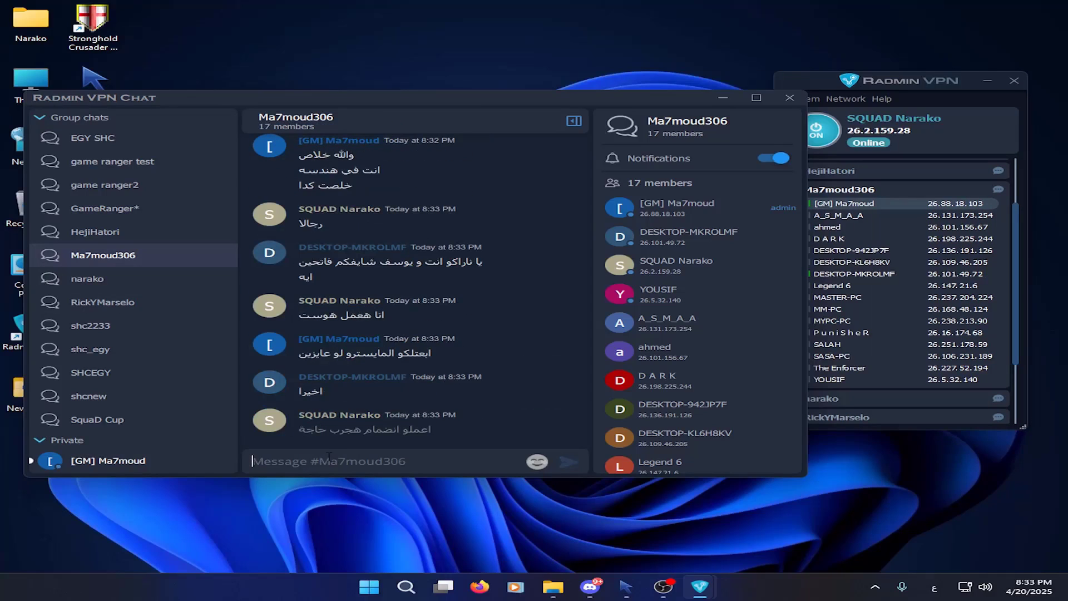
key(alt+F4)
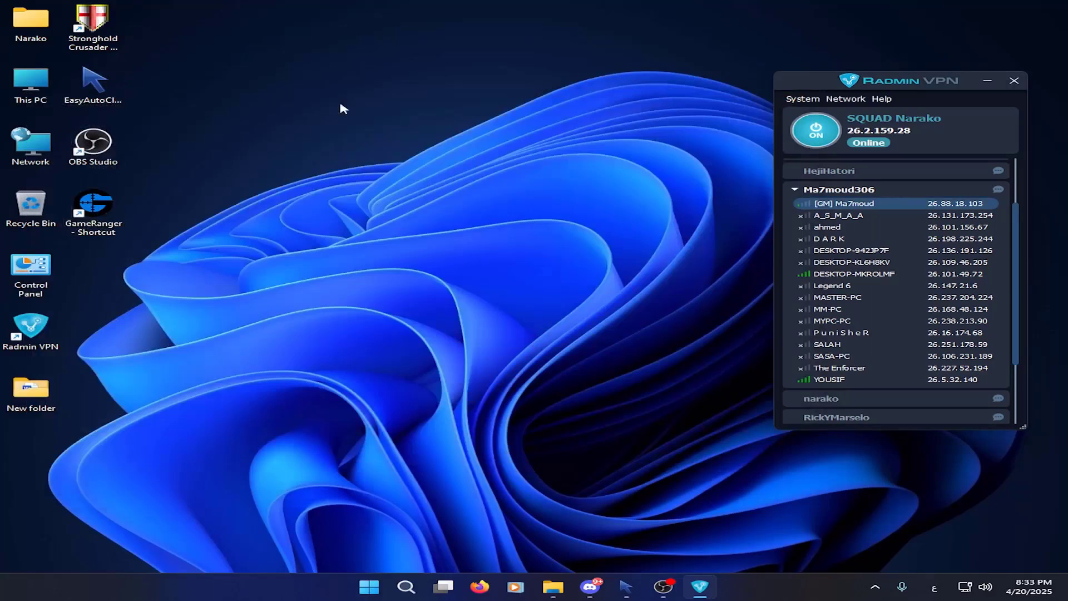
right_click(834, 190)
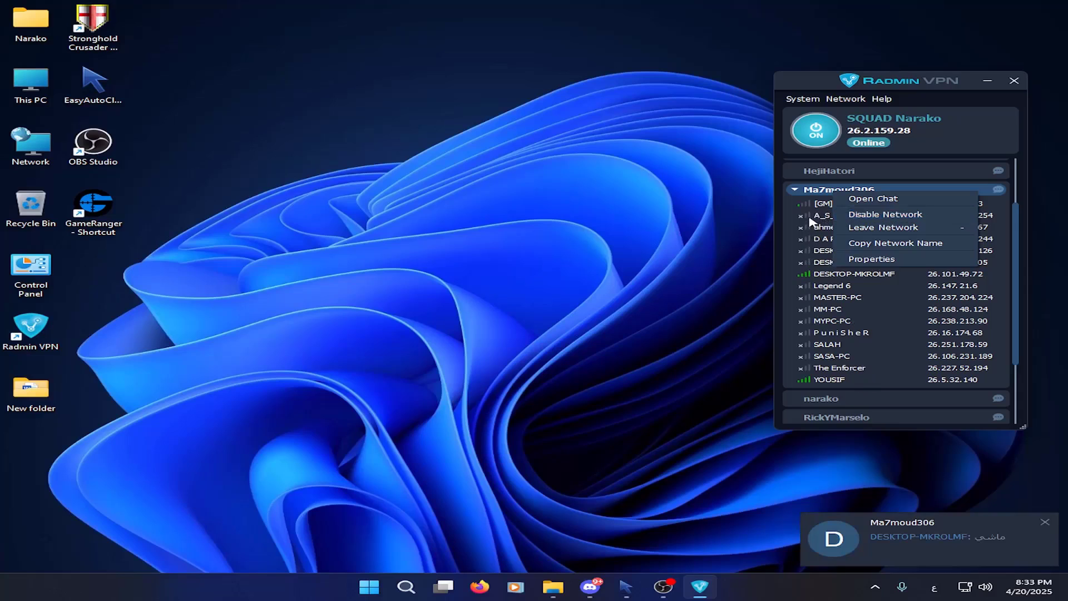
click(882, 215)
right_click(843, 260)
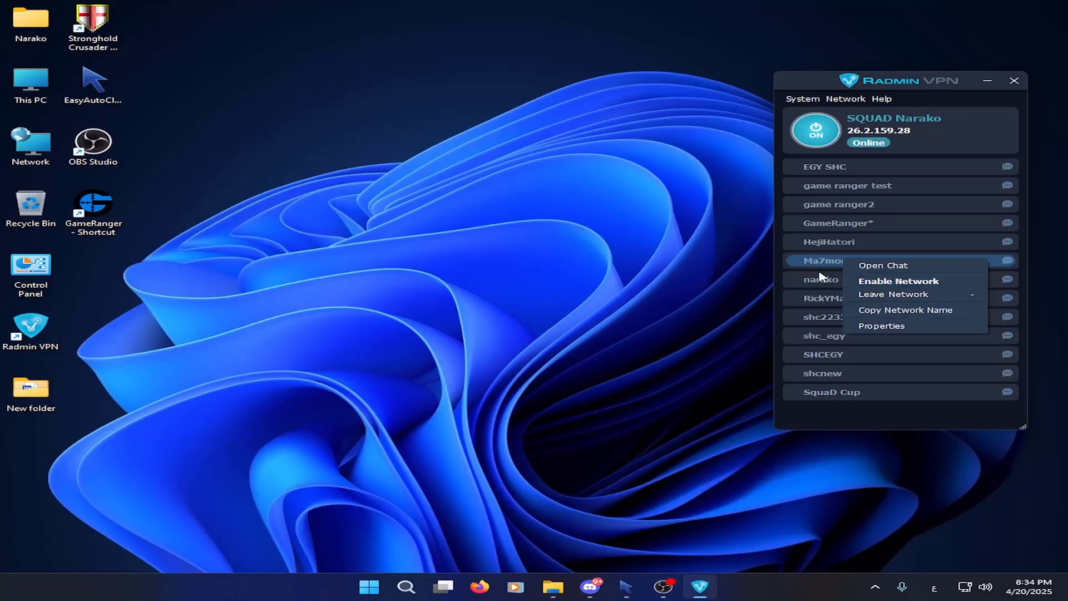
click(863, 265)
right_click(864, 267)
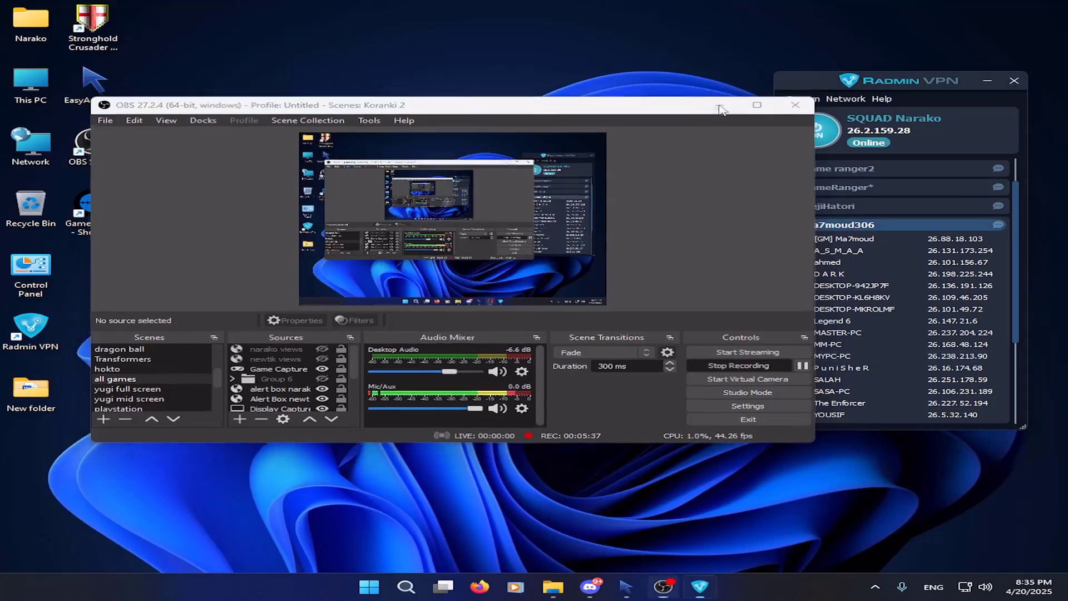
click(711, 106)
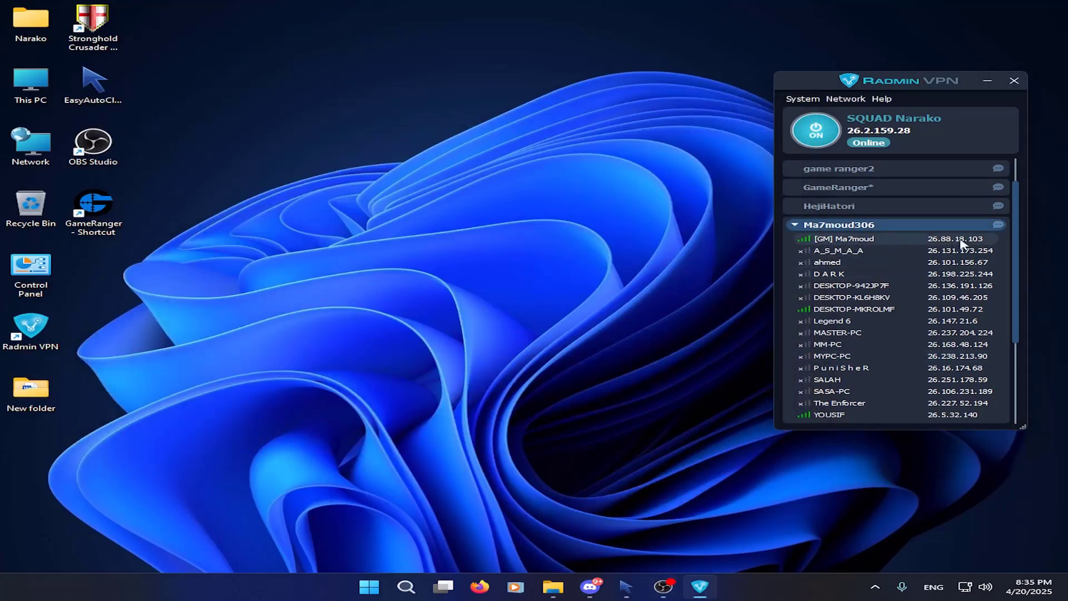
mouse_move(1018, 249)
mouse_down()
mouse_move(1018, 298)
mouse_move(1018, 257)
mouse_up()
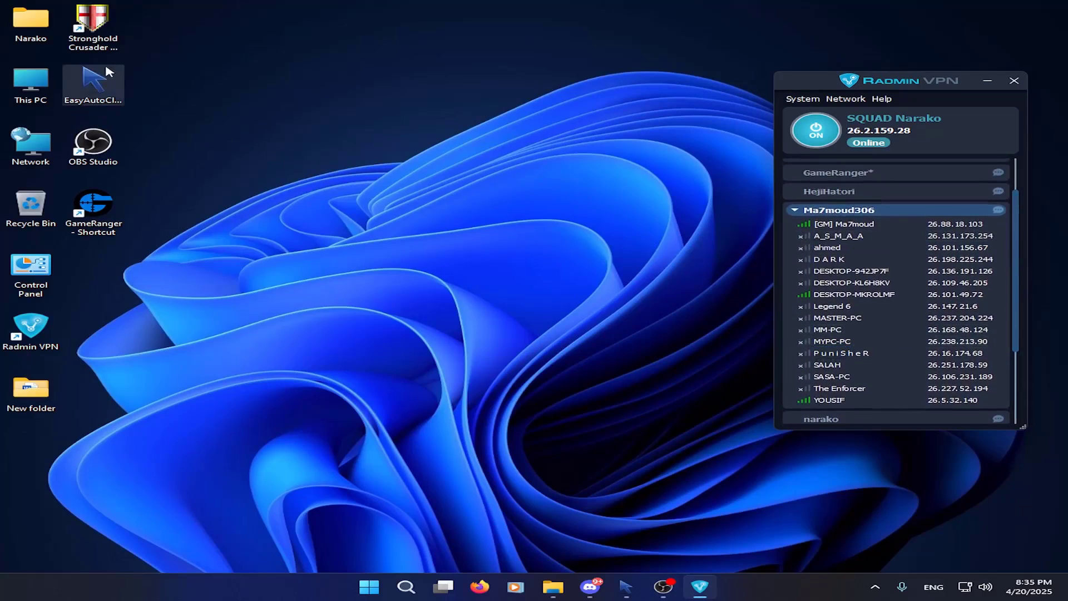
Launch Stronghold Crusader, host an Internet TCP/IP multiplayer game, then switch out
double_click(92, 21)
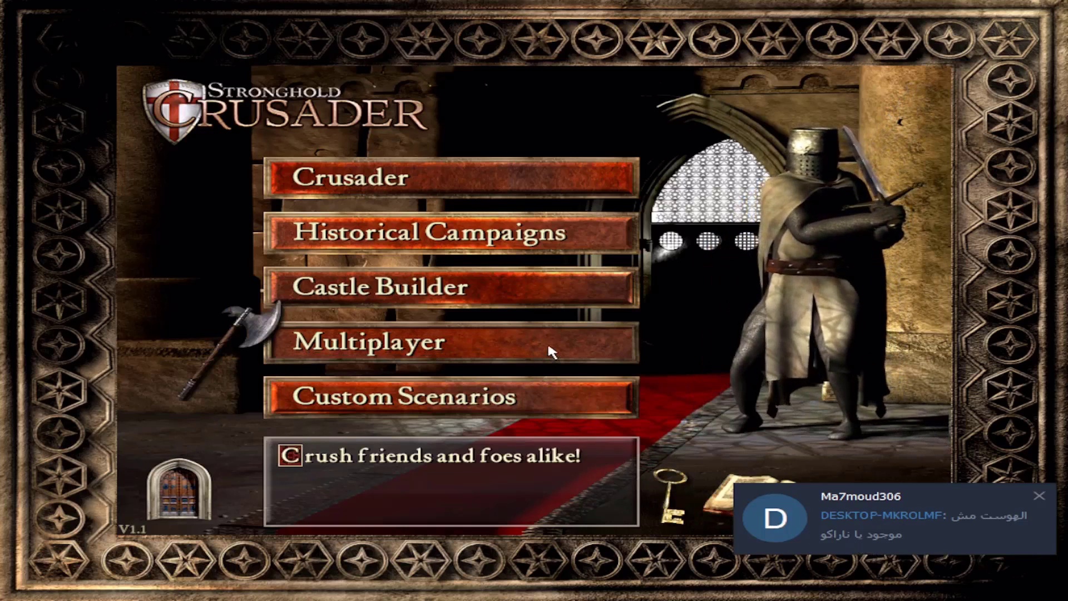
click(447, 343)
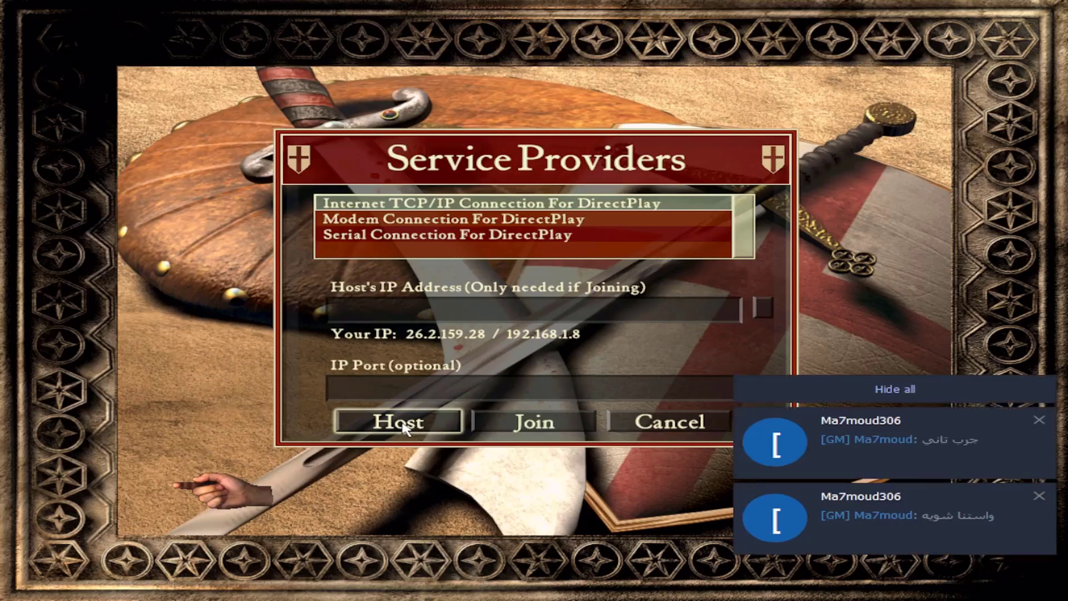
click(402, 427)
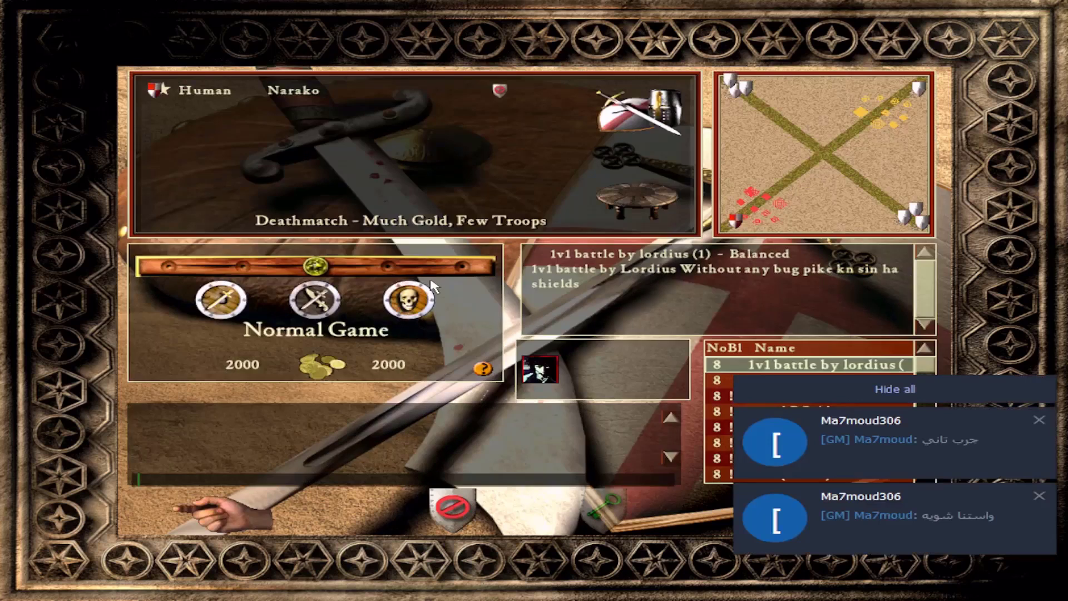
key(alt+Tab)
Post 'come' and '>>>' as two messages in the group chat
click(1001, 211)
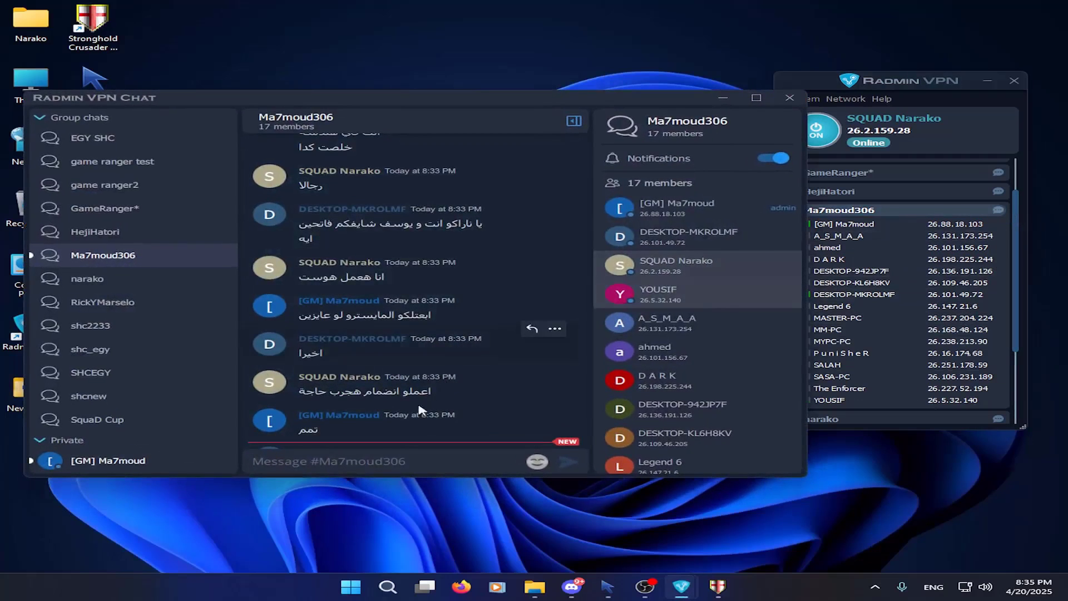
key(alt+shift)
text(ة)
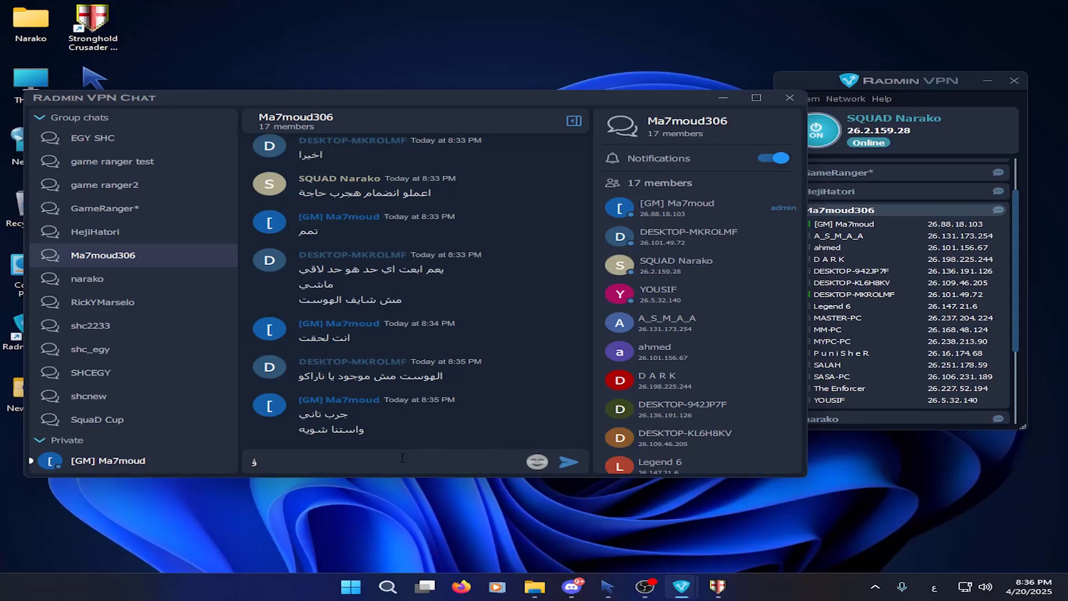
key(BackSpace)
key(alt+shift)
text(come)
key(Return)
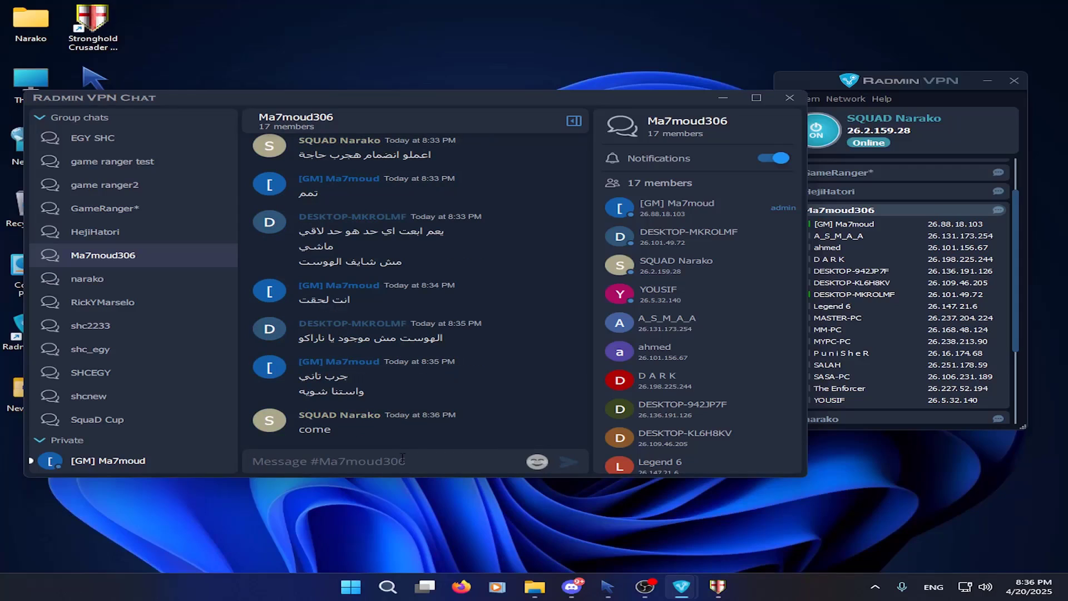
text(>>>)
key(Return)
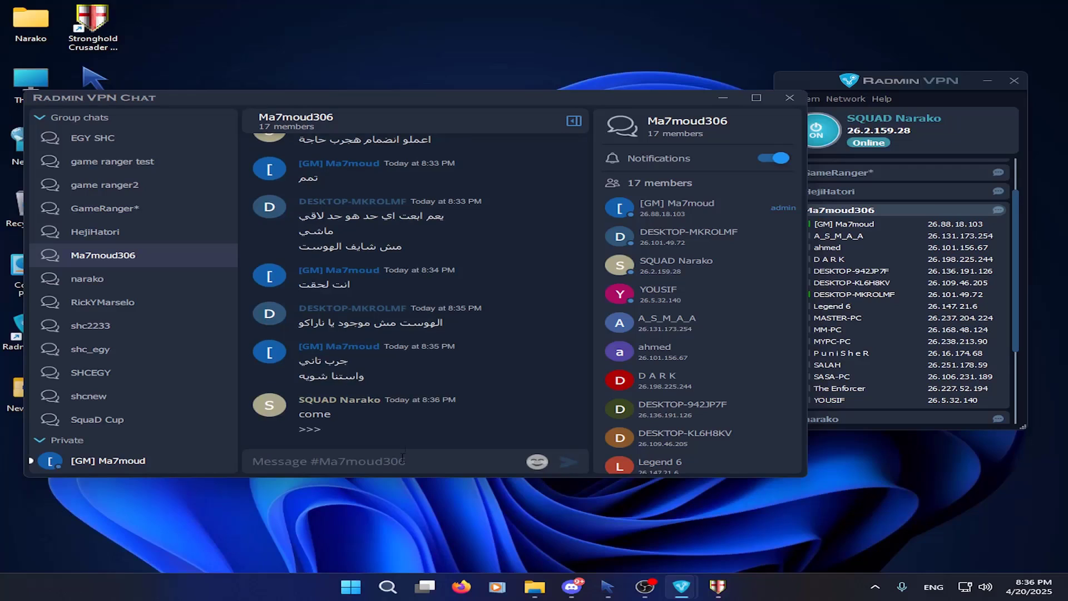
Reopen the group chat, jump to the newest reply, then close the chat
click(789, 98)
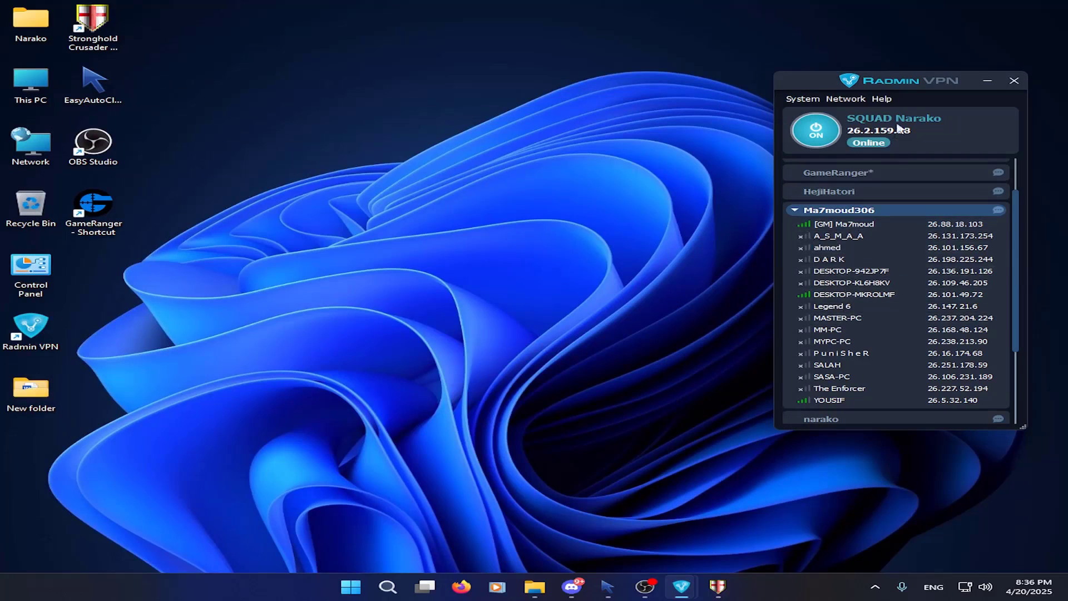
right_click(905, 211)
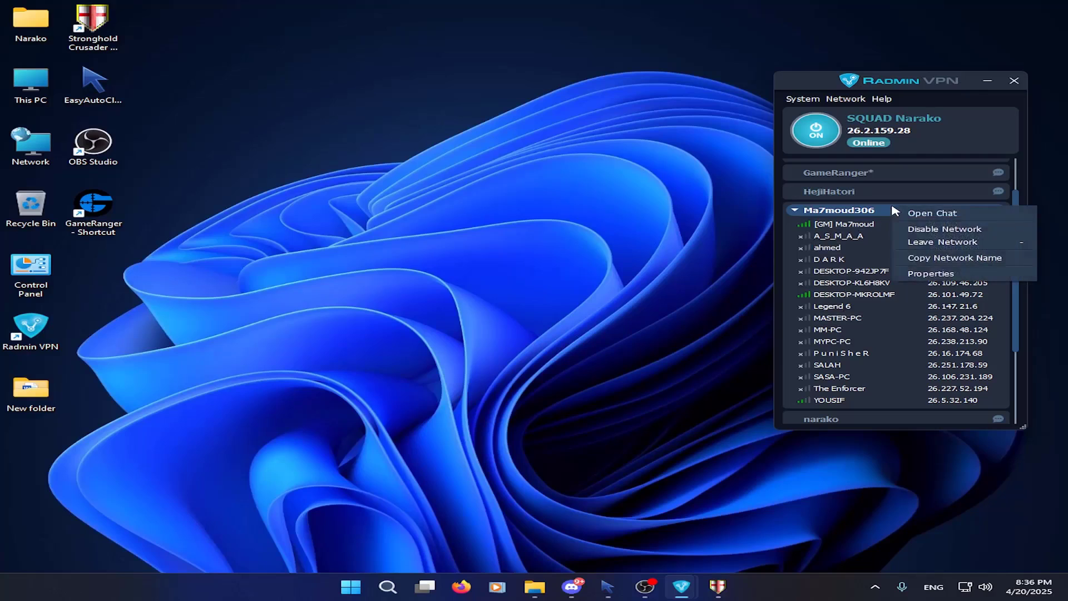
click(1003, 532)
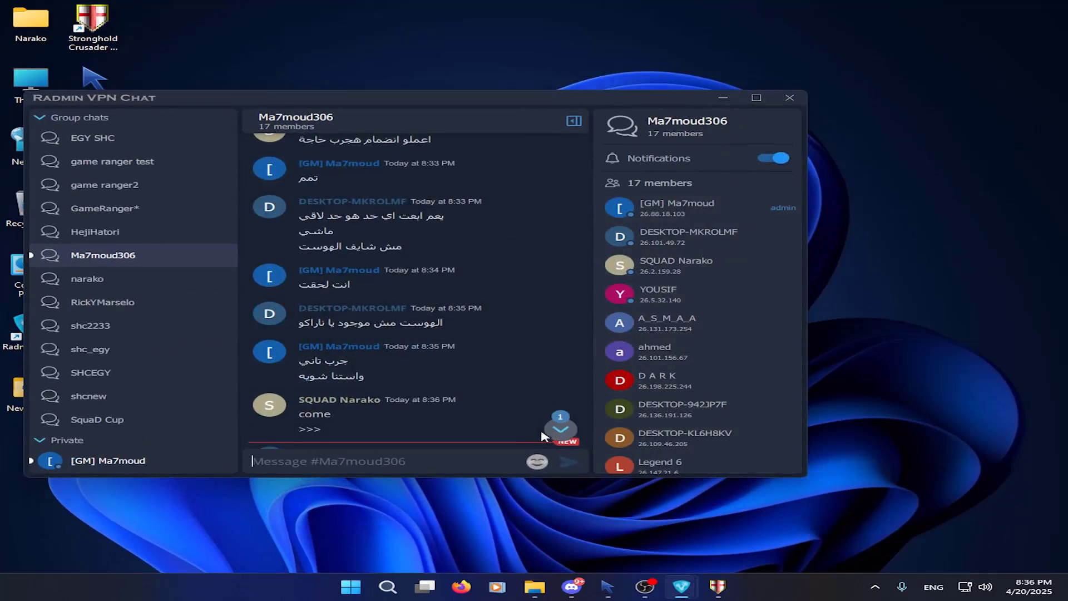
click(560, 429)
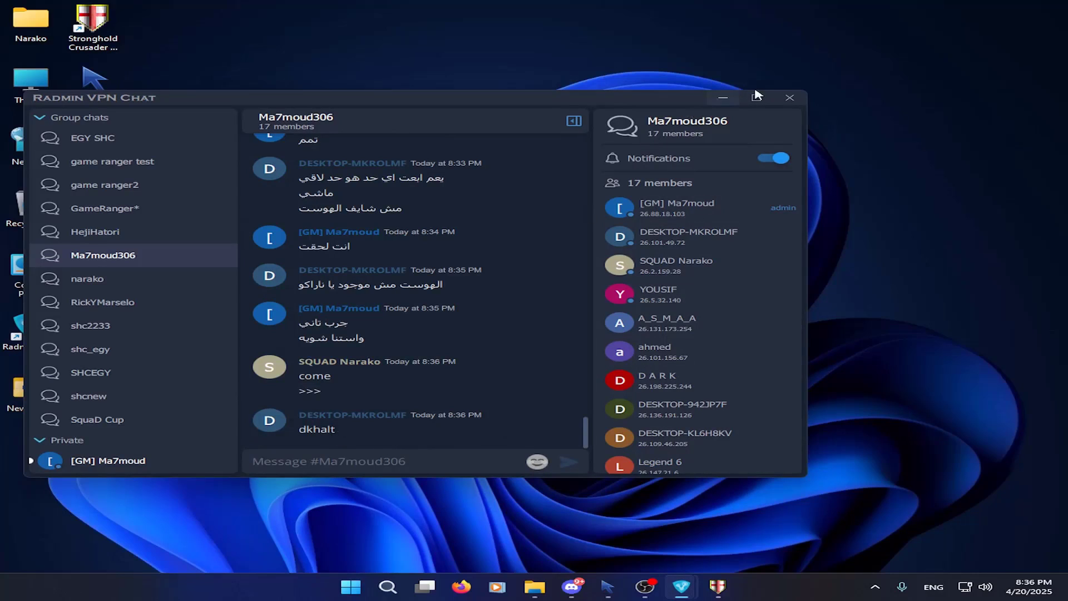
click(789, 97)
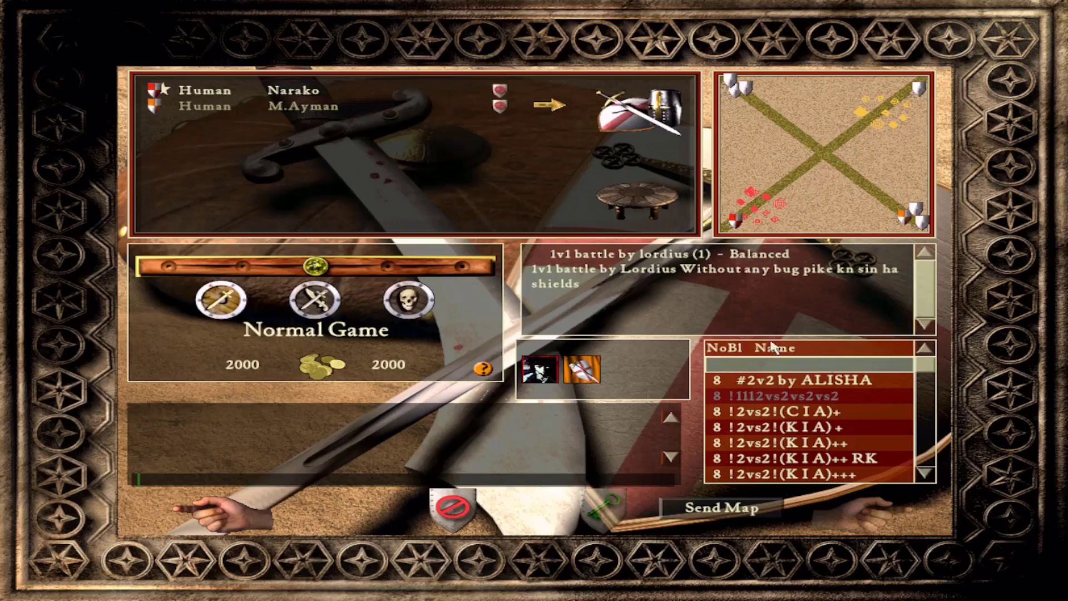
Start the match on the !2vs2!(K I A)++ RK map and place a granary by the fields
click(792, 457)
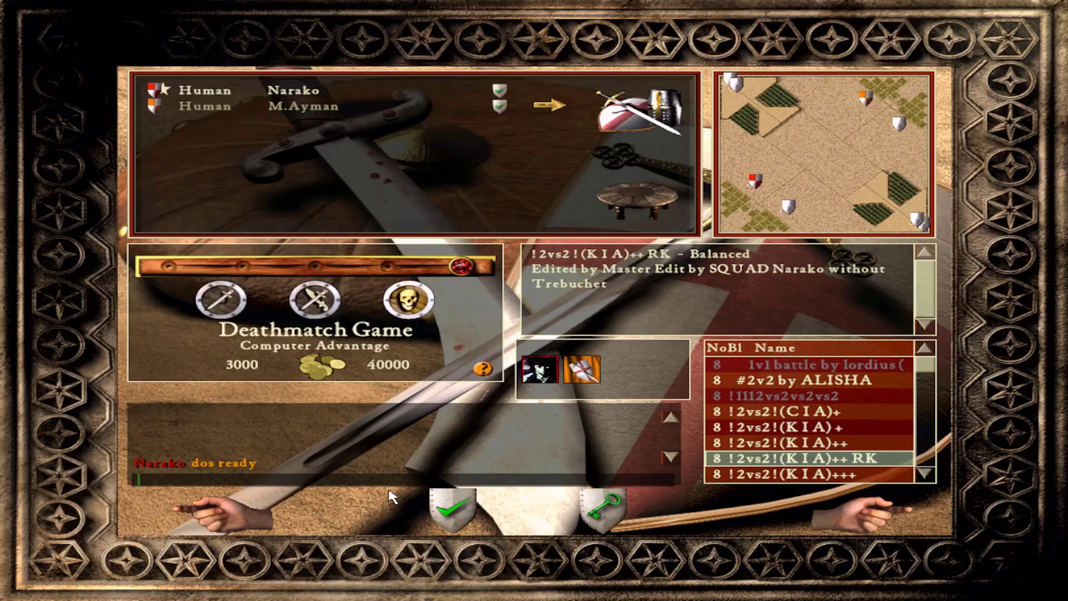
click(879, 504)
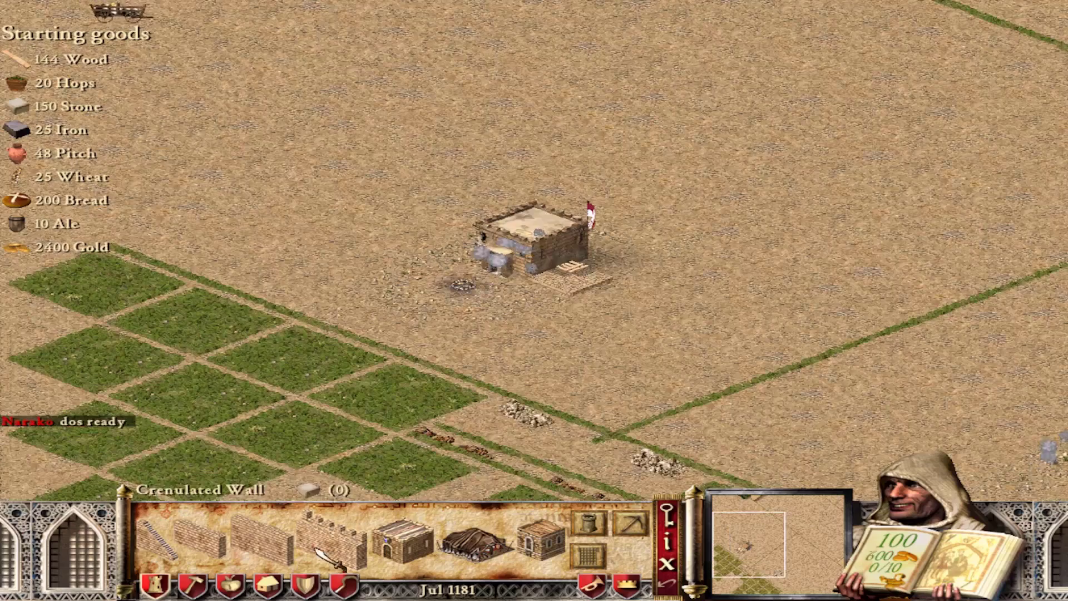
click(342, 583)
click(199, 537)
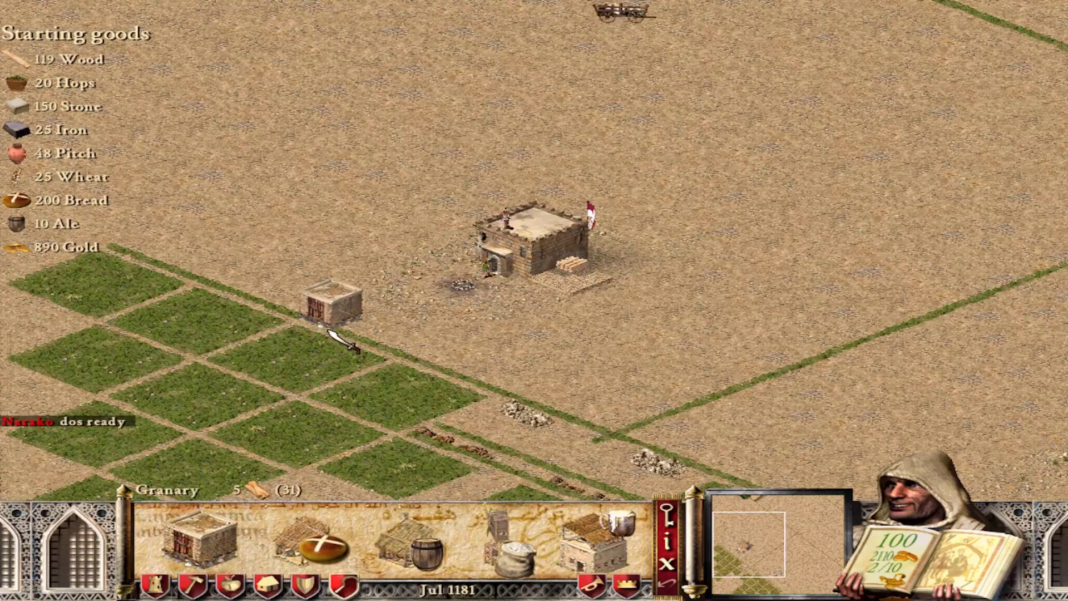
click(341, 334)
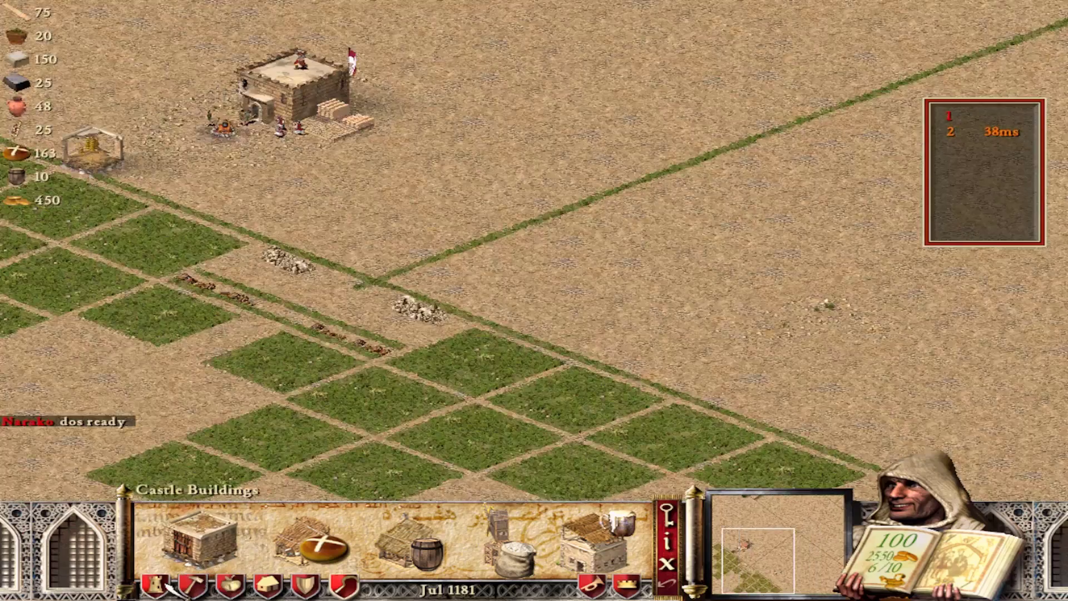
Open the Engineer's Guild, then check the Game Play Options and return to the map
click(155, 584)
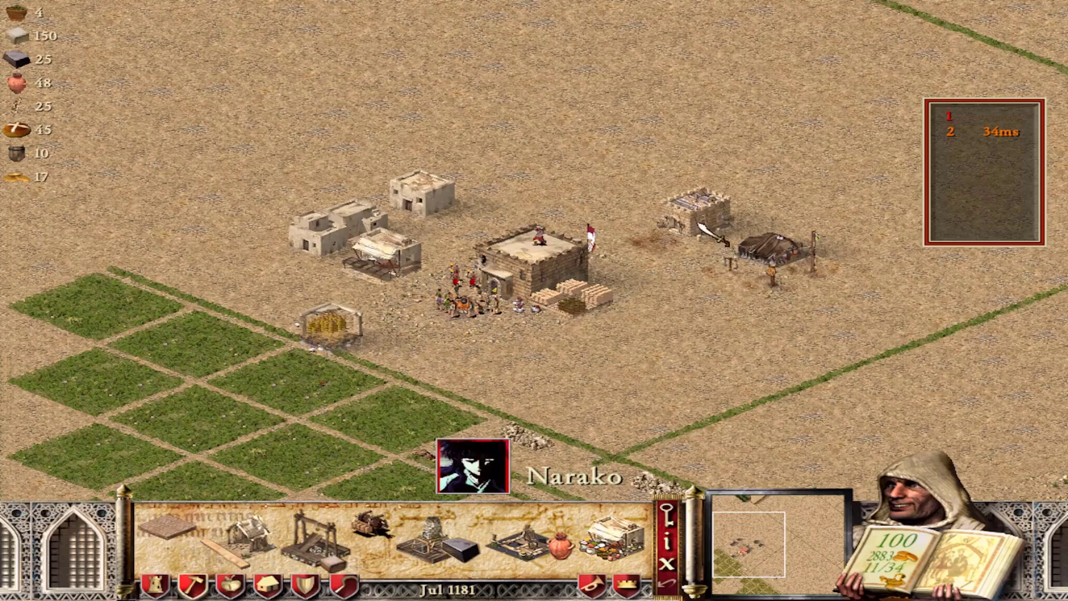
click(699, 224)
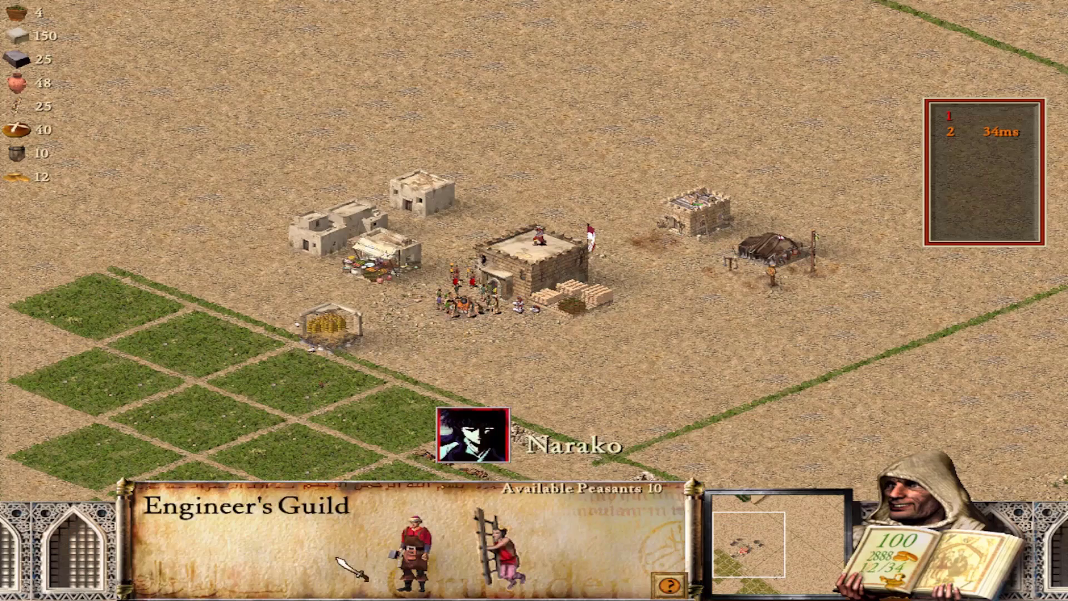
right_click(456, 365)
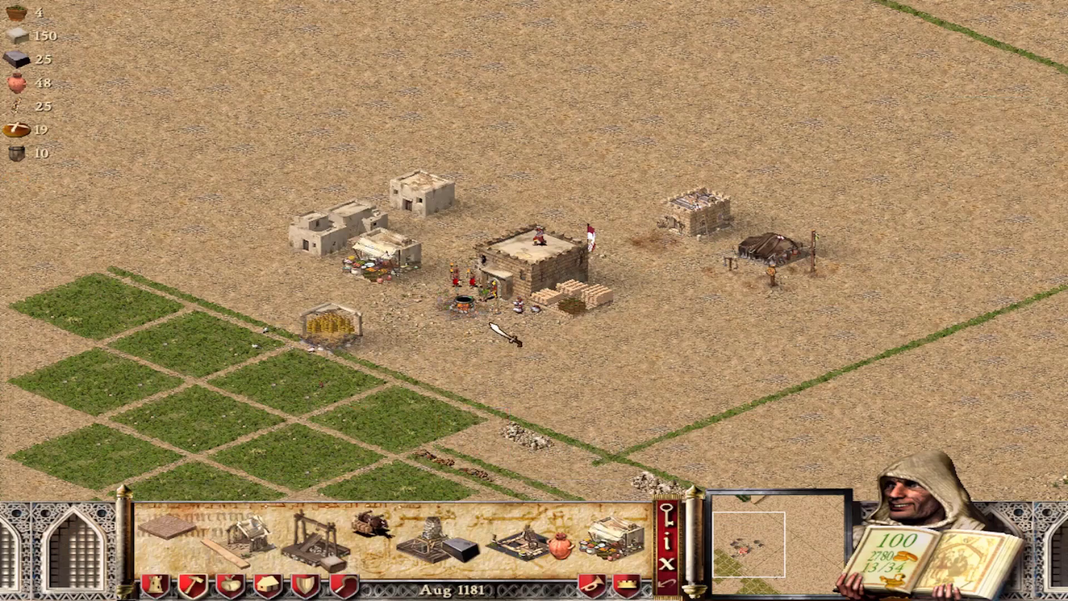
key(Escape)
click(556, 199)
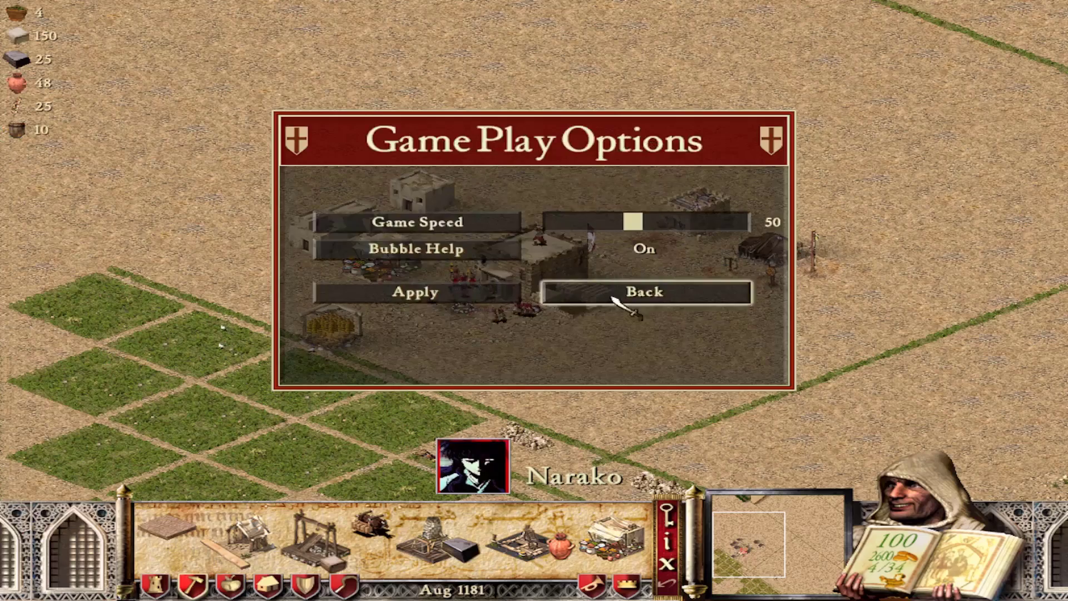
key(Escape)
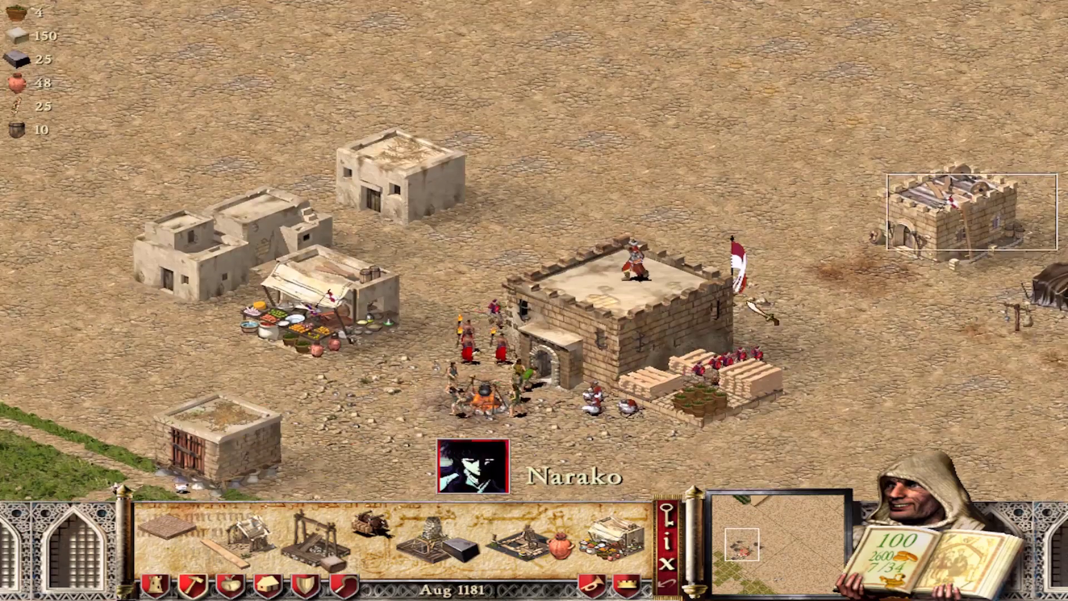
Select the macemen near the keep and order a portable shield from the siege tent
key(1)
click(392, 548)
key(Right)
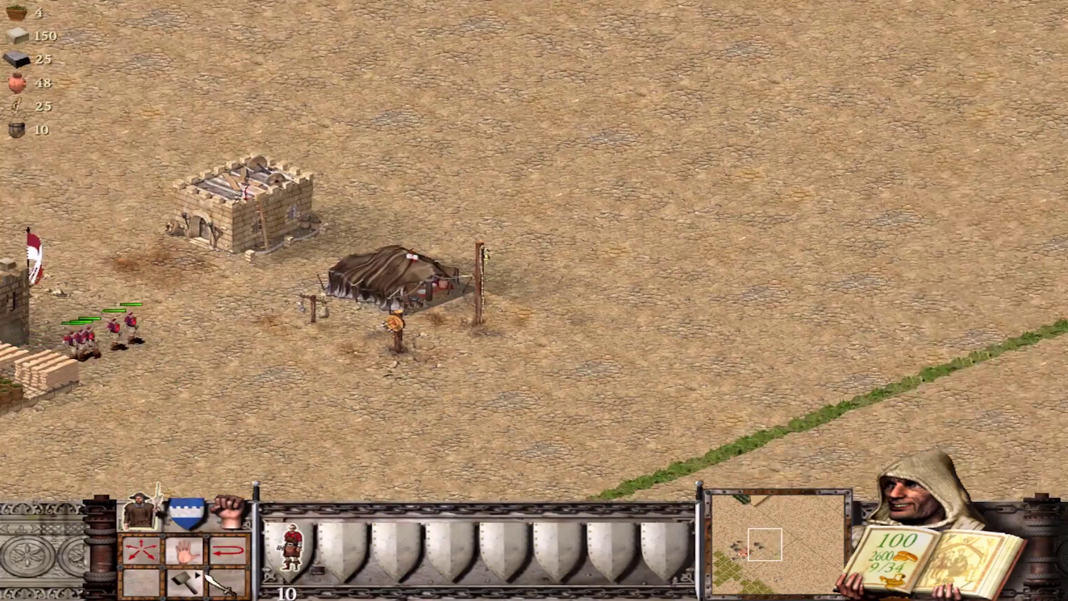
key(Right)
key(Up)
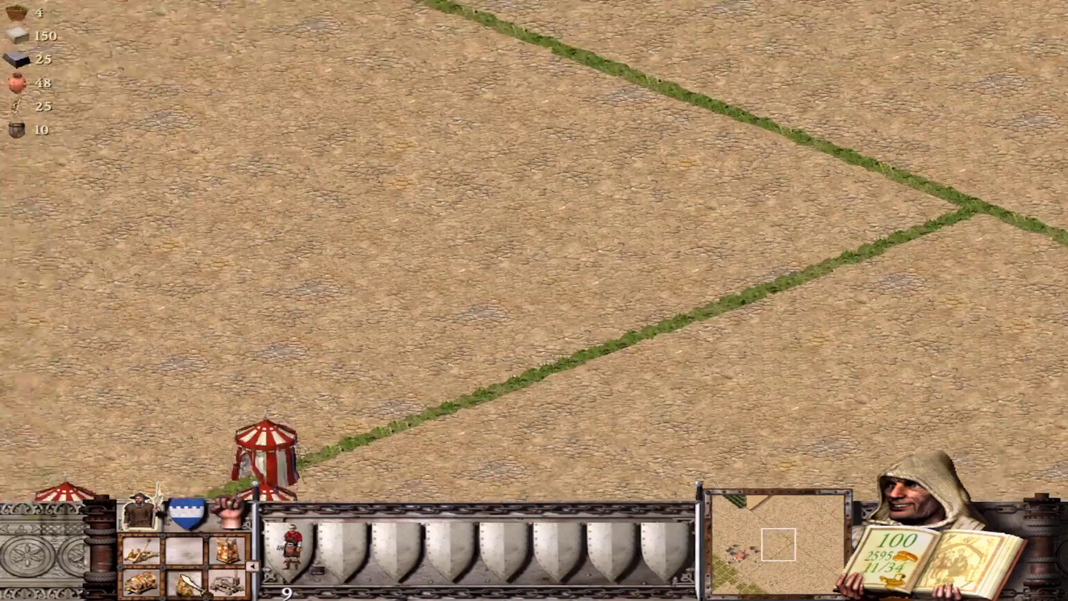
key(Up)
key(Down)
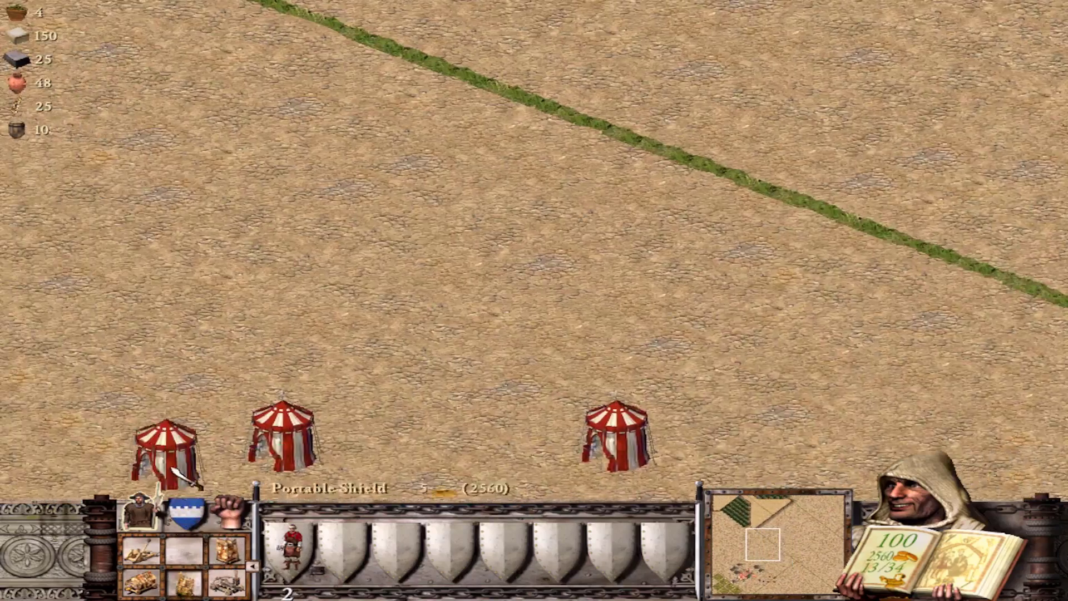
key(Up)
key(Left)
right_click(135, 412)
Place three lines of woodcutter huts by the palm grove
scroll(135, 411, down, 1)
key(Down)
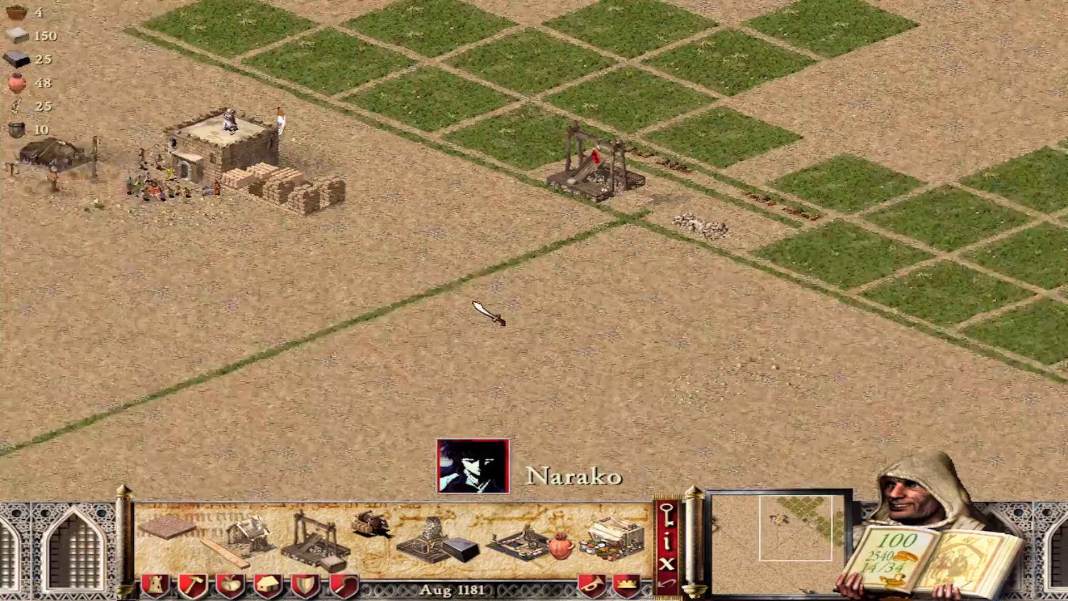
key(Left)
scroll(520, 259, up, 1)
key(Left)
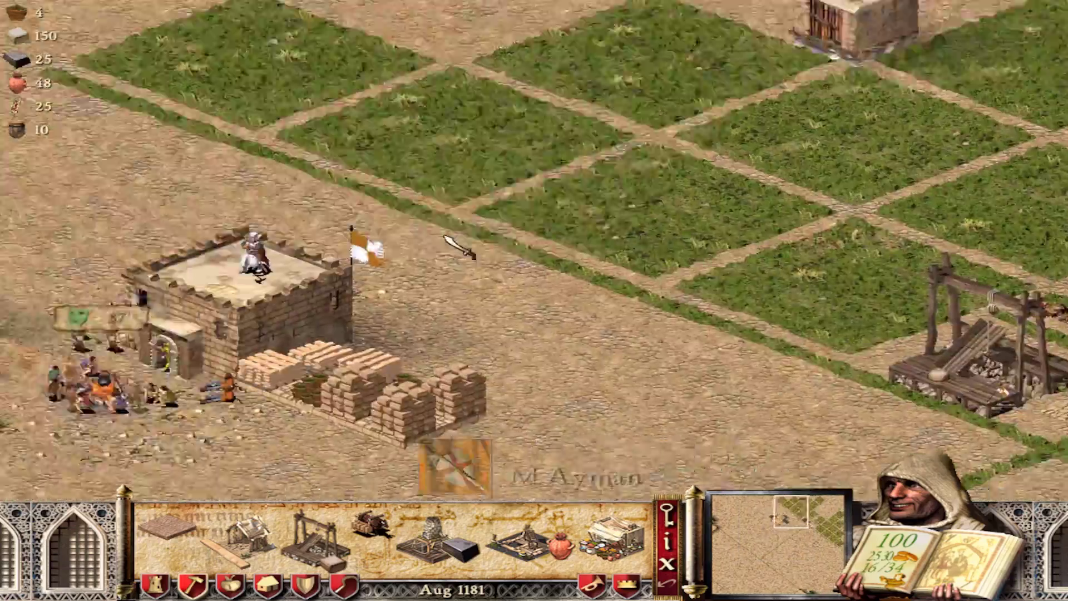
scroll(468, 276, down, 1)
key(Down)
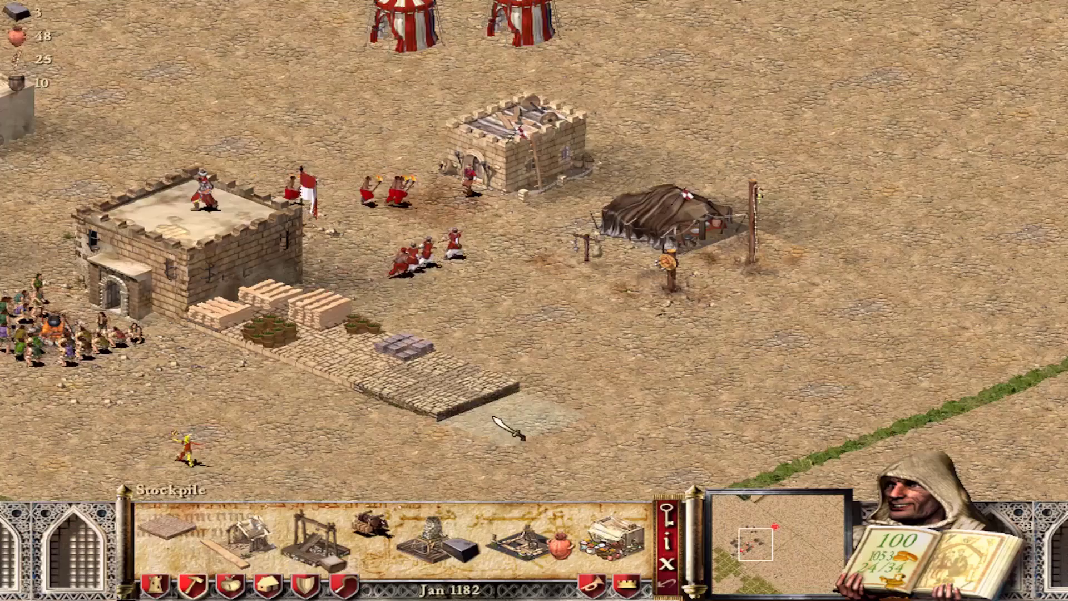
scroll(505, 429, down, 1)
click(245, 534)
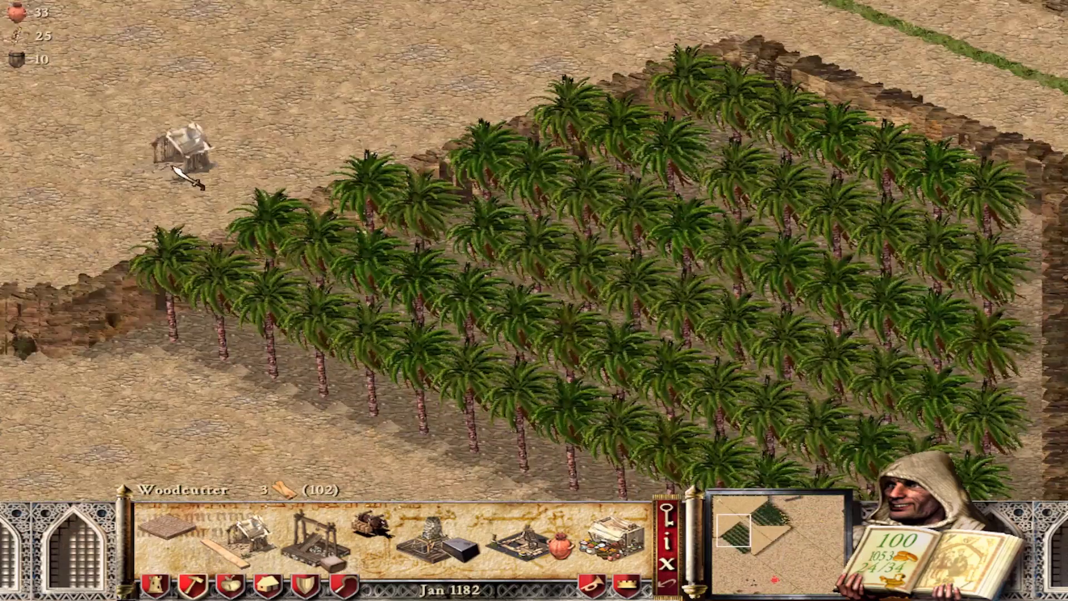
key(space)
drag(364, 268, 162, 146)
key(Left)
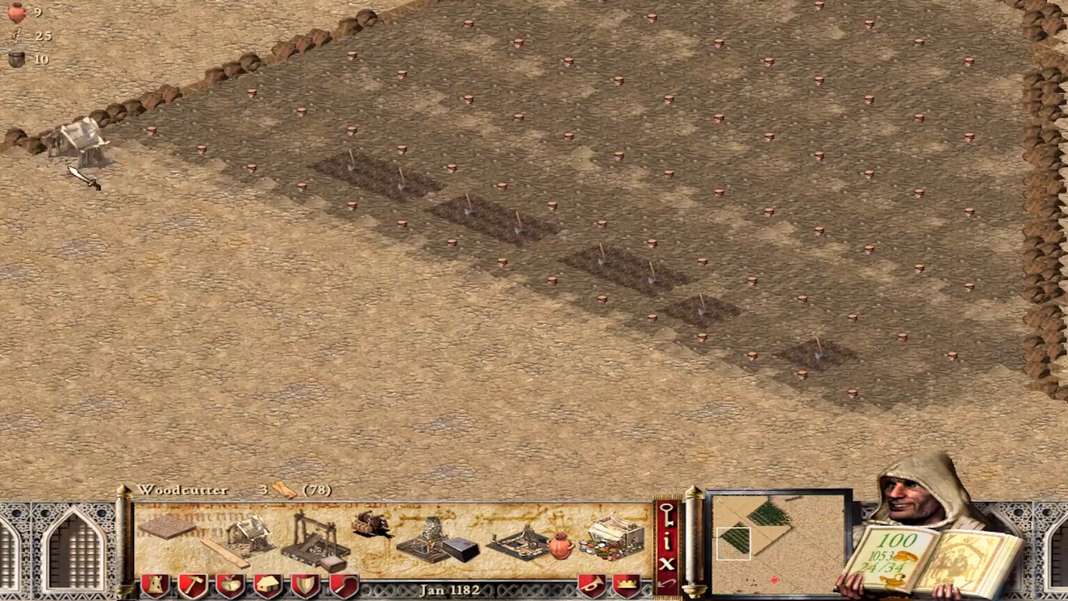
drag(83, 158, 701, 361)
drag(793, 267, 203, 95)
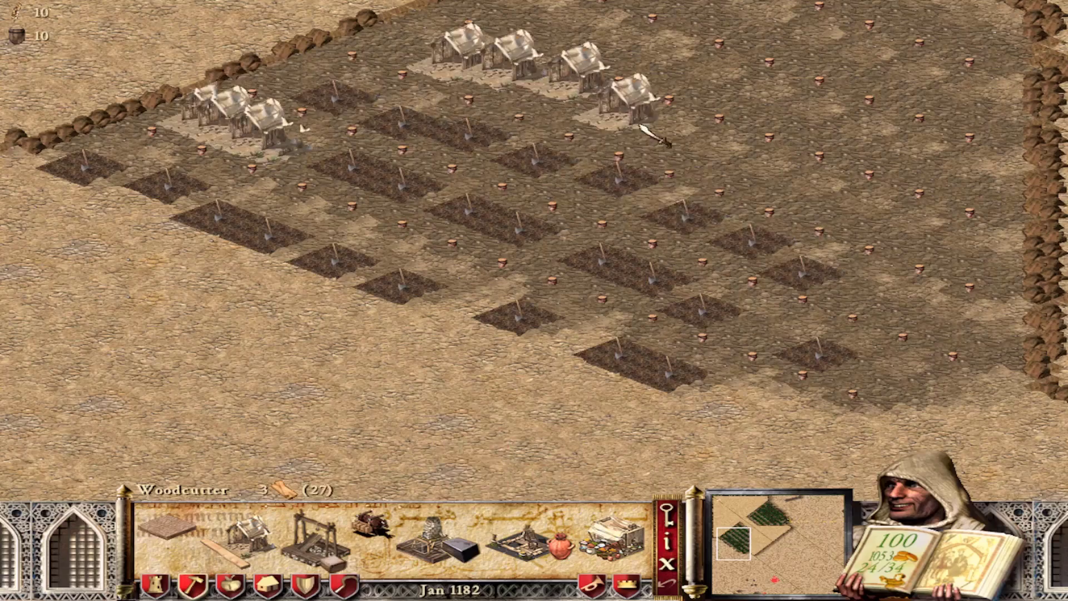
Centre the view on the keep, then quit the mission to end the match
key(h)
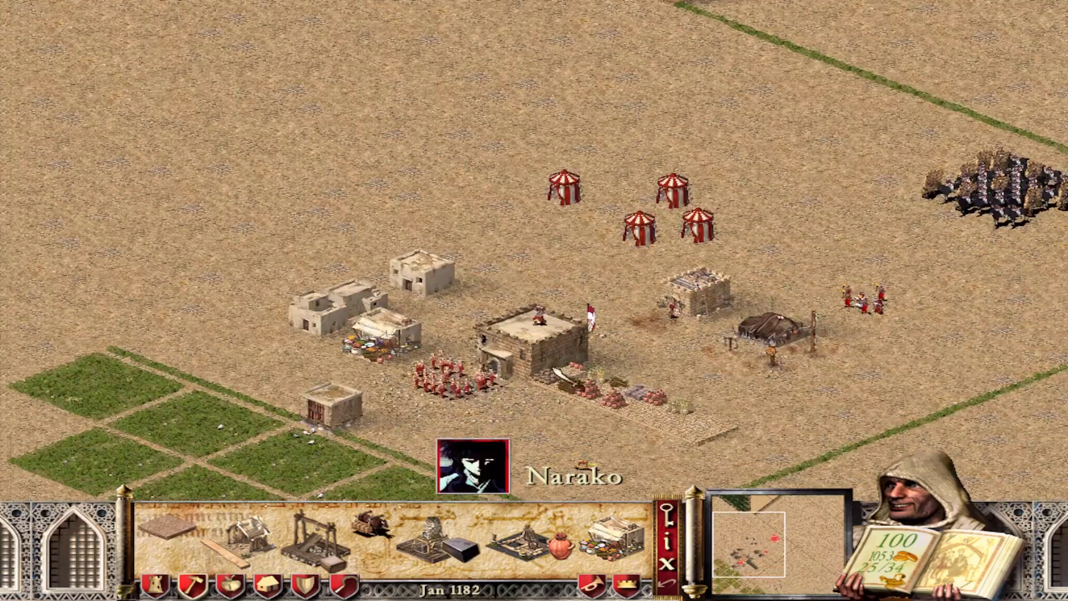
key(z)
key(alt+q)
click(501, 279)
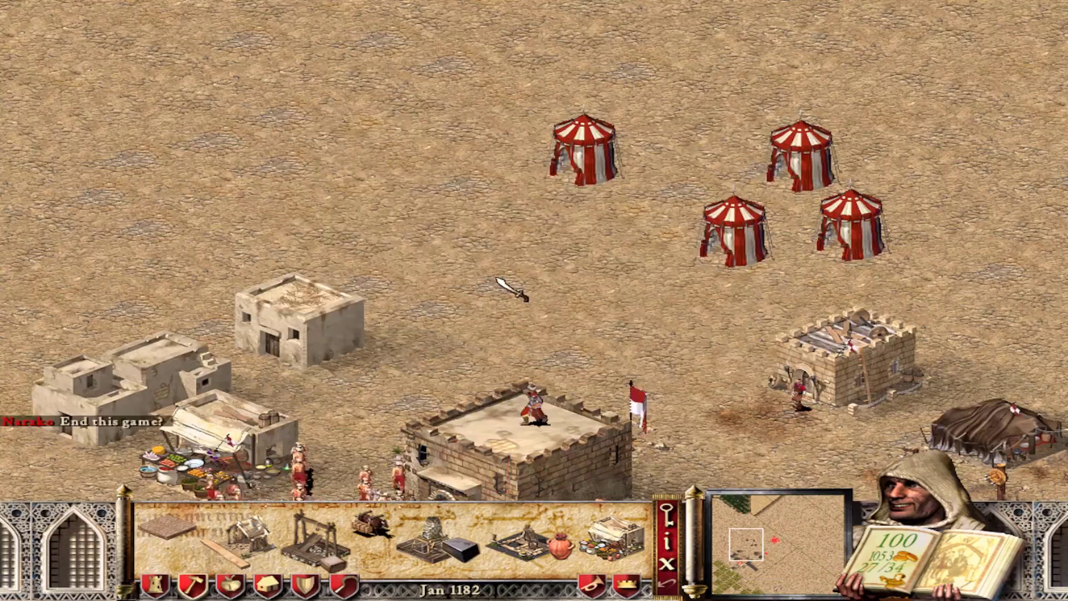
key(Up)
key(Right)
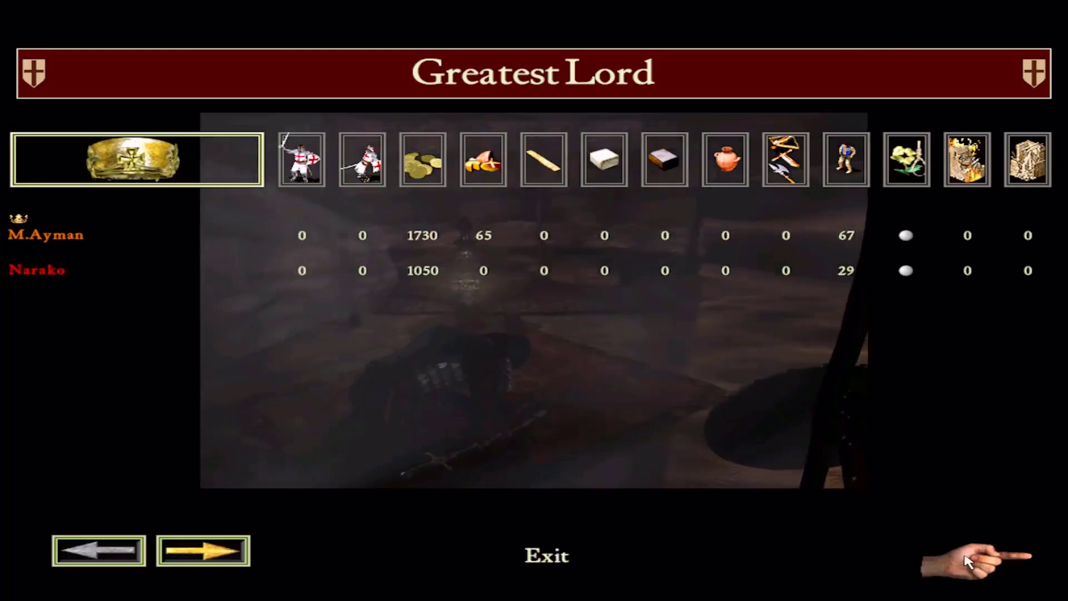
Leave the score screen, search for joinable sessions, cancel, and exit Stronghold Crusader
click(1001, 552)
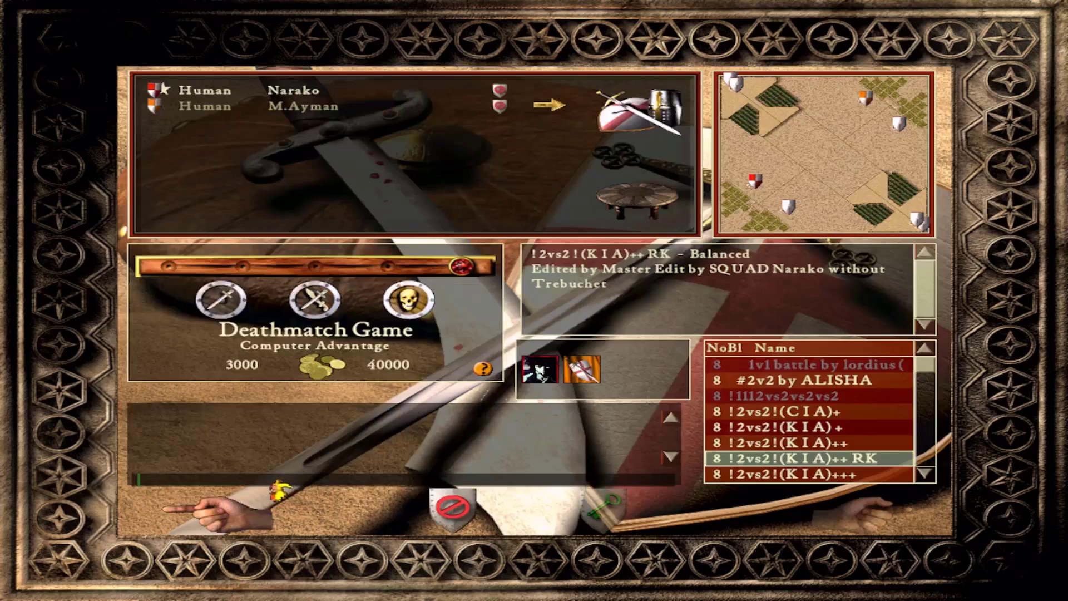
click(277, 489)
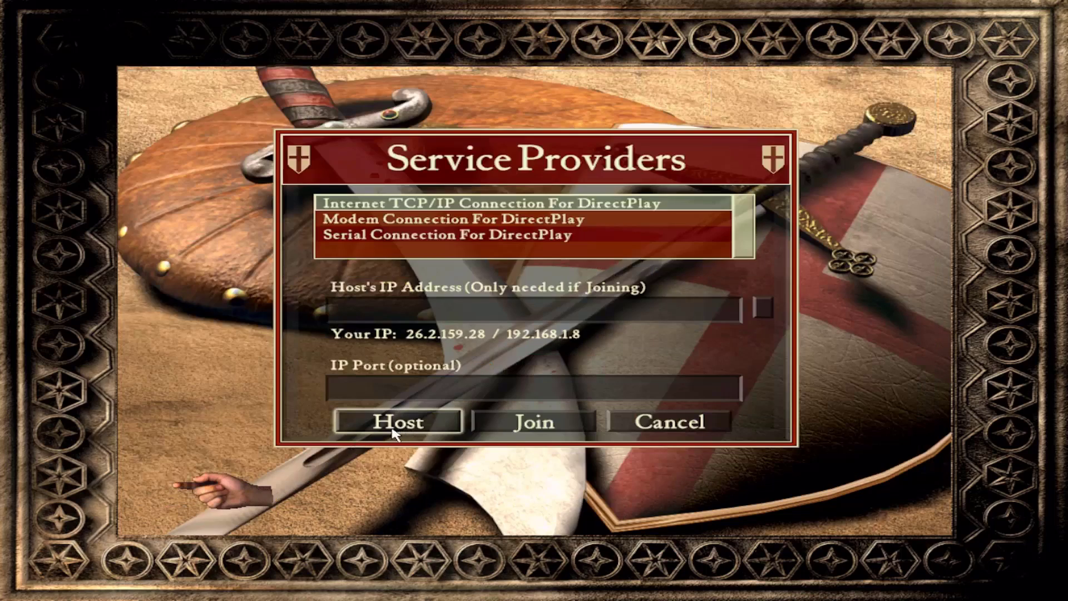
click(542, 424)
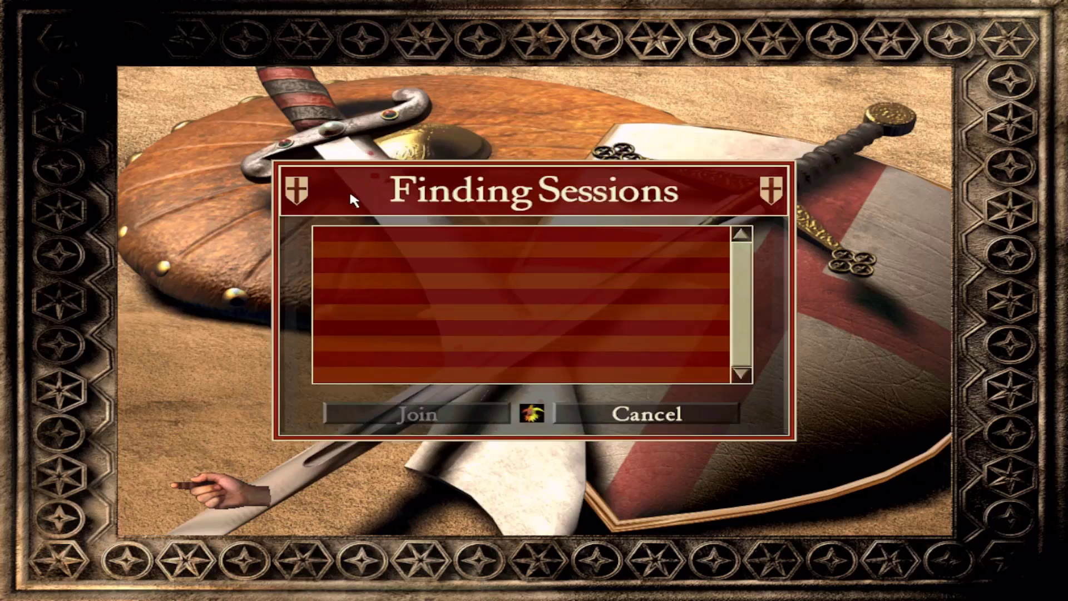
click(216, 484)
click(216, 484)
click(216, 484)
click(456, 326)
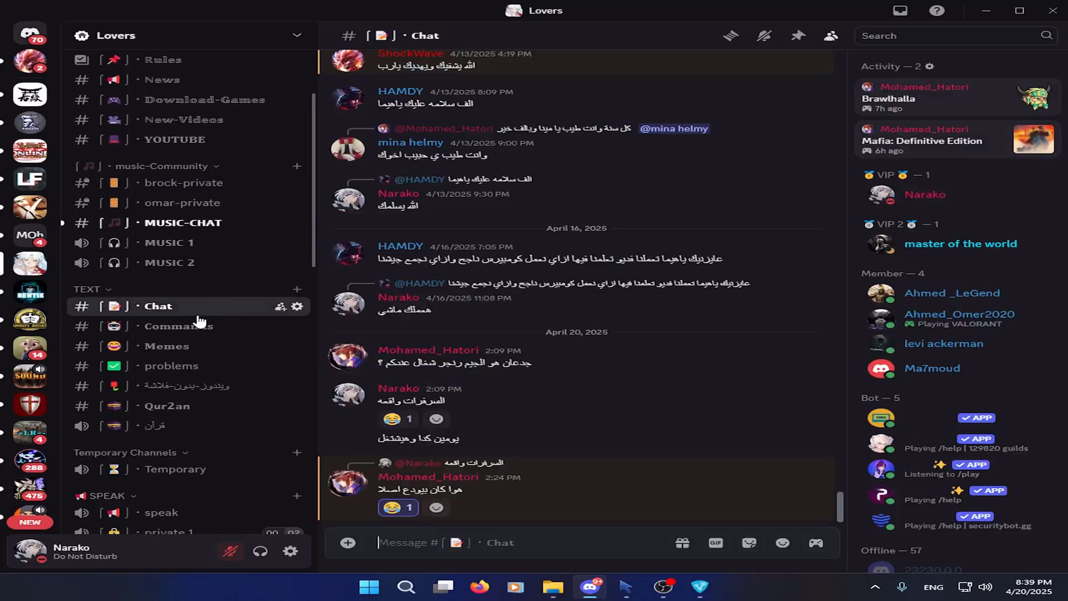
Switch Discord to the NewTik Dark server, minimise Discord, and launch GameRanger from its desktop shortcut
key(ctrl+alt+Down)
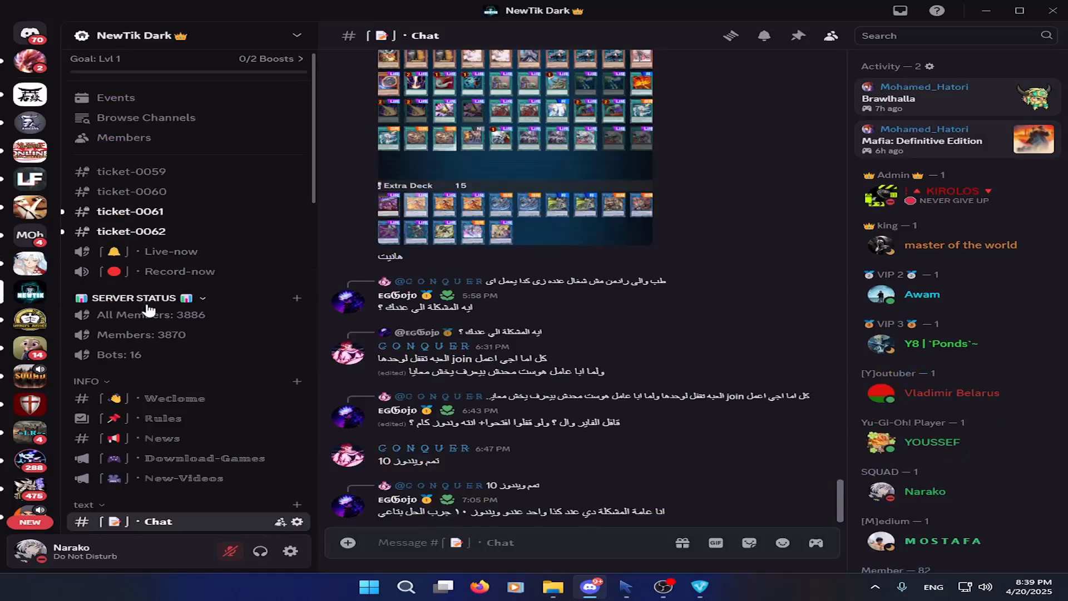
scroll(158, 318, down, 5)
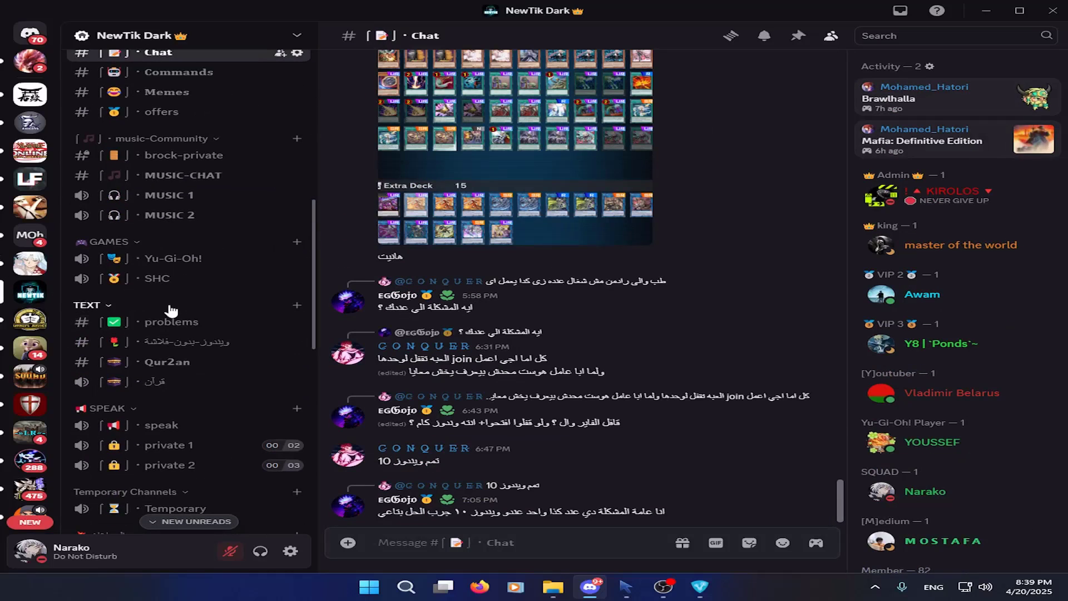
click(987, 11)
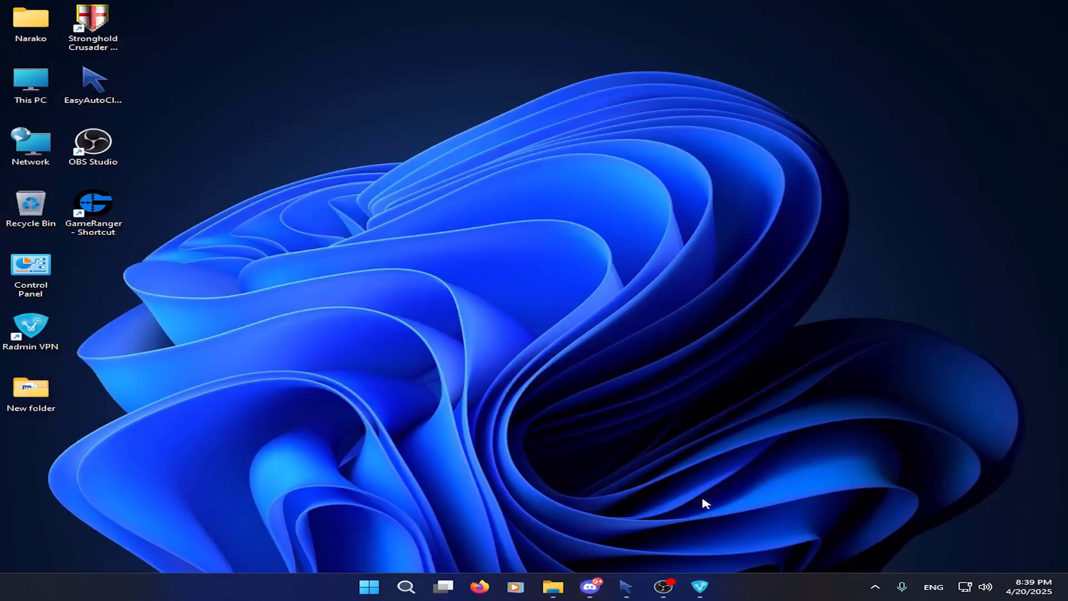
double_click(103, 213)
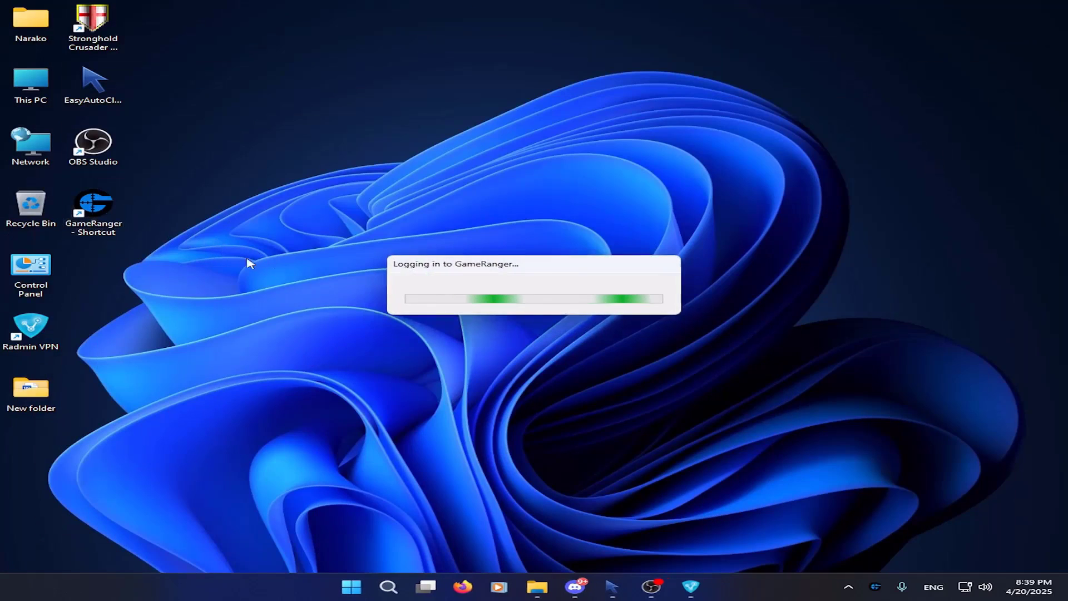
drag(457, 273, 396, 254)
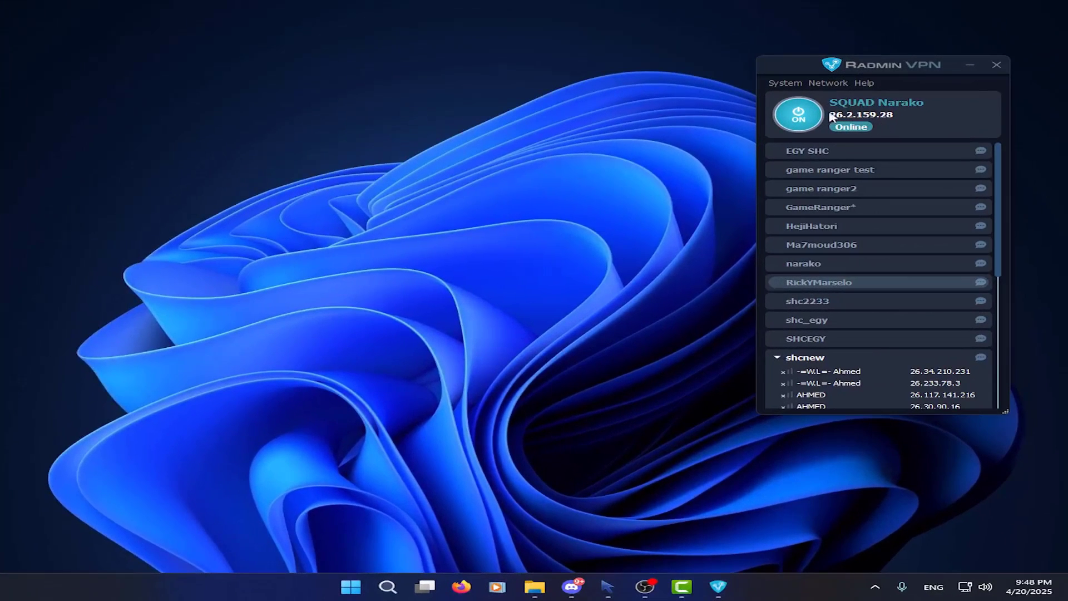
Open Radmin VPN's Settings window and move it further left
click(785, 84)
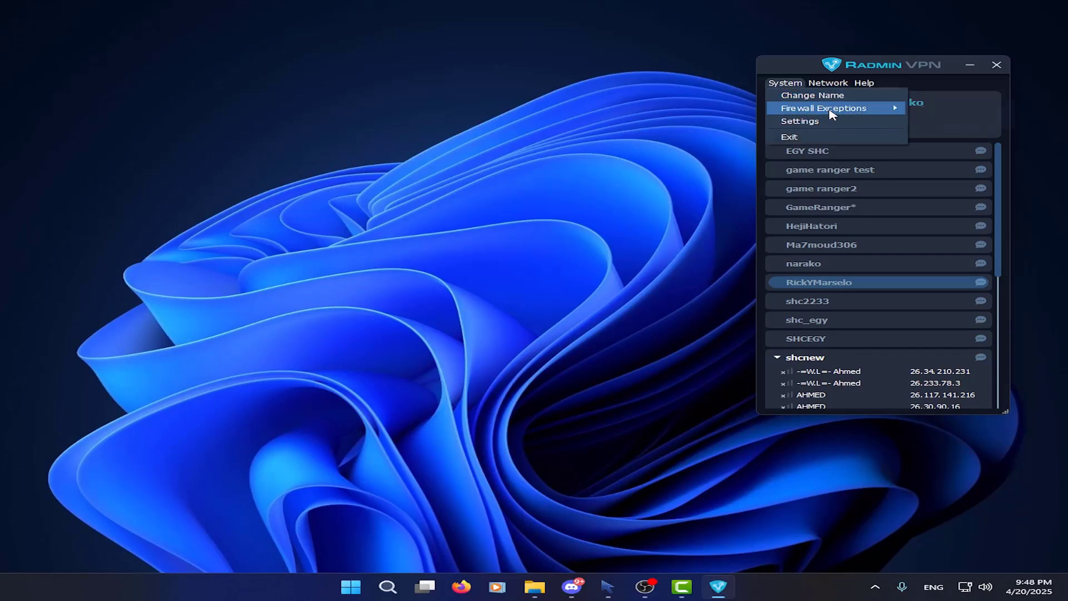
mouse_move(834, 108)
mouse_move(969, 124)
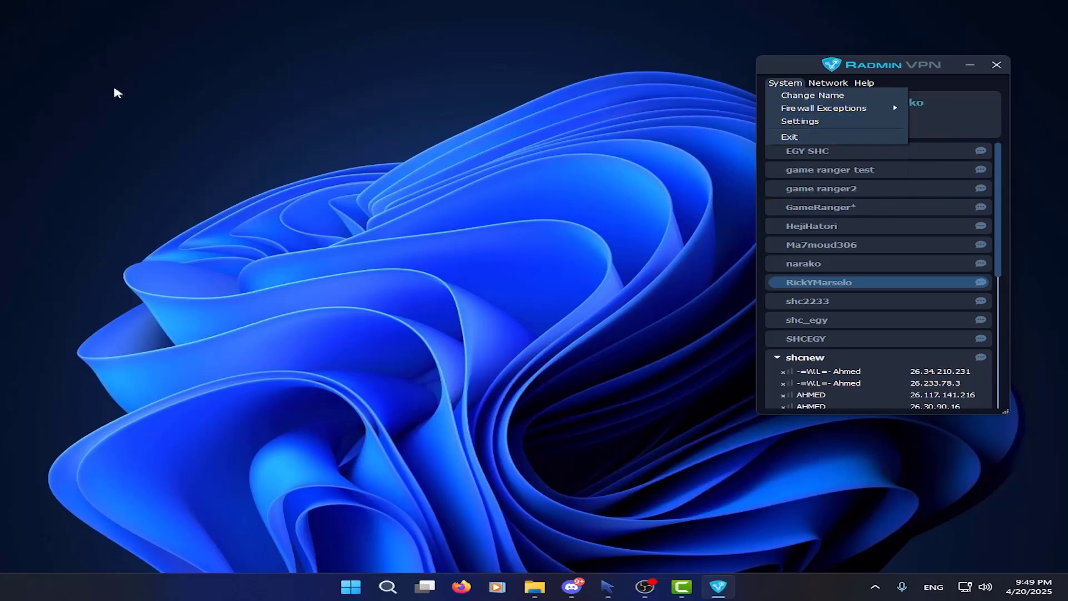
mouse_move(876, 114)
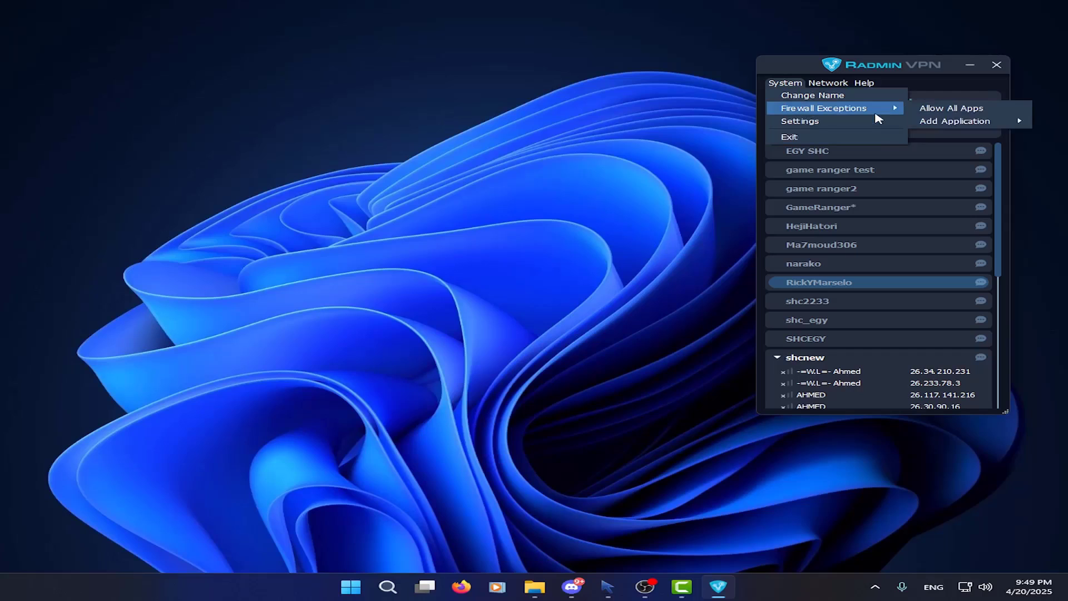
click(798, 122)
drag(832, 119, 511, 119)
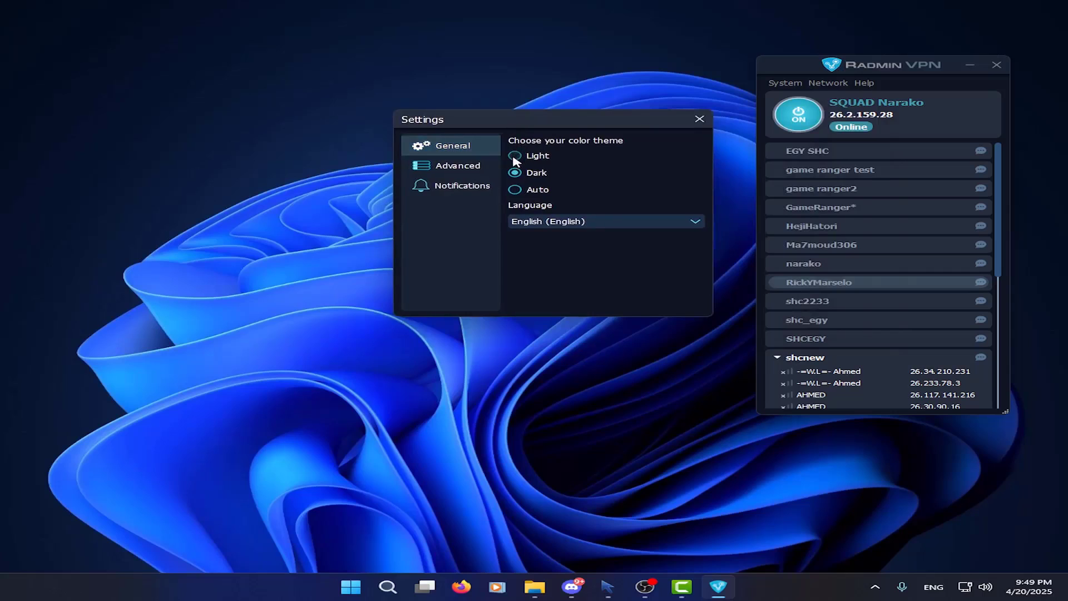
Try the Light theme, return to Dark, and keep English as the interface language
click(515, 157)
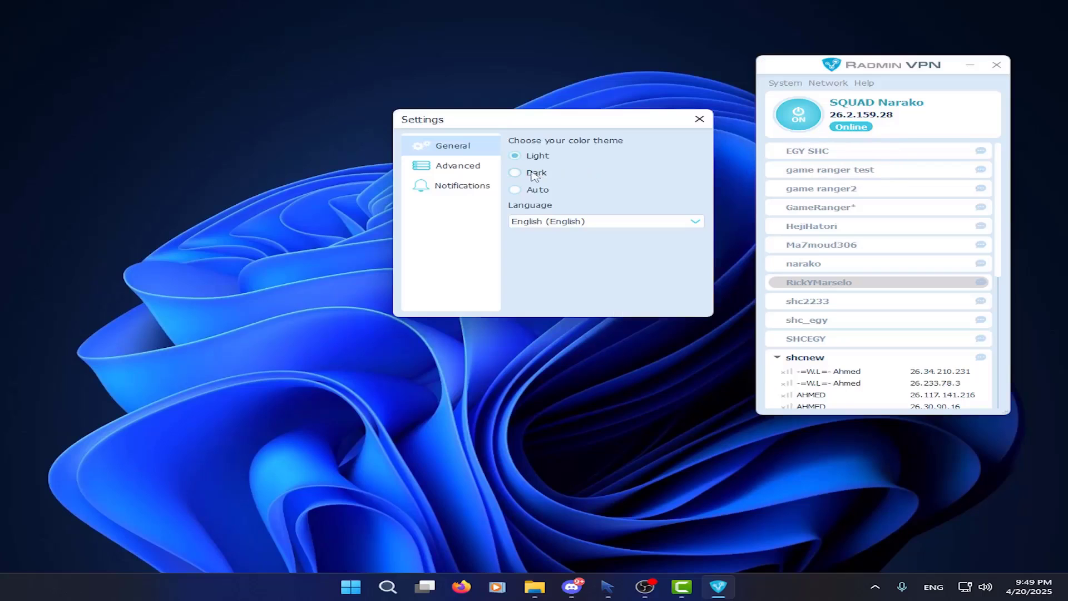
click(515, 173)
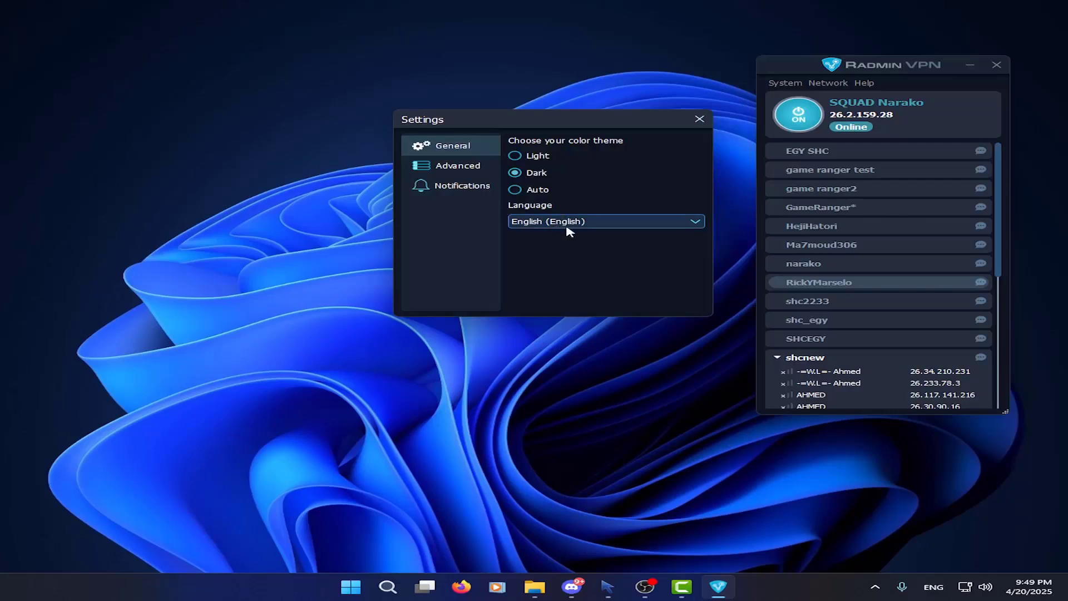
click(592, 227)
click(453, 170)
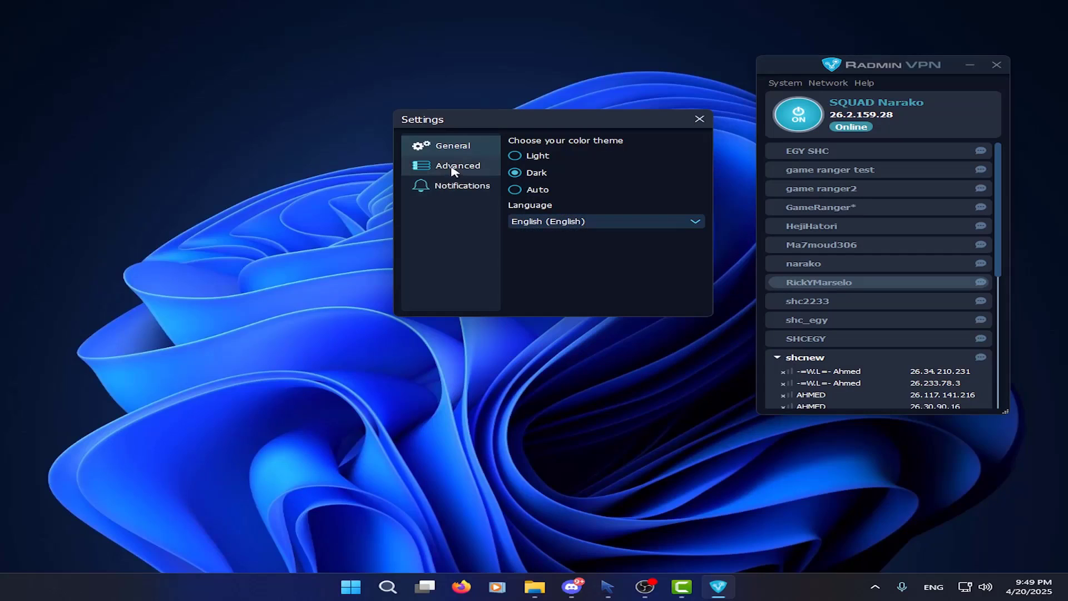
Review the Advanced update and proxy options, toggle desktop notifications, and close Settings
click(453, 171)
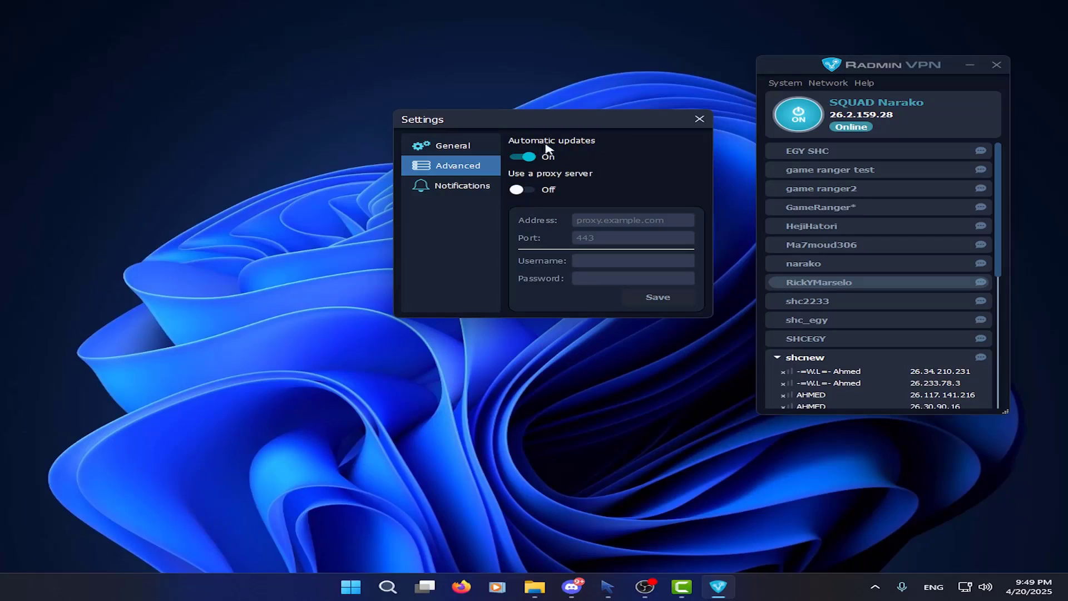
click(441, 188)
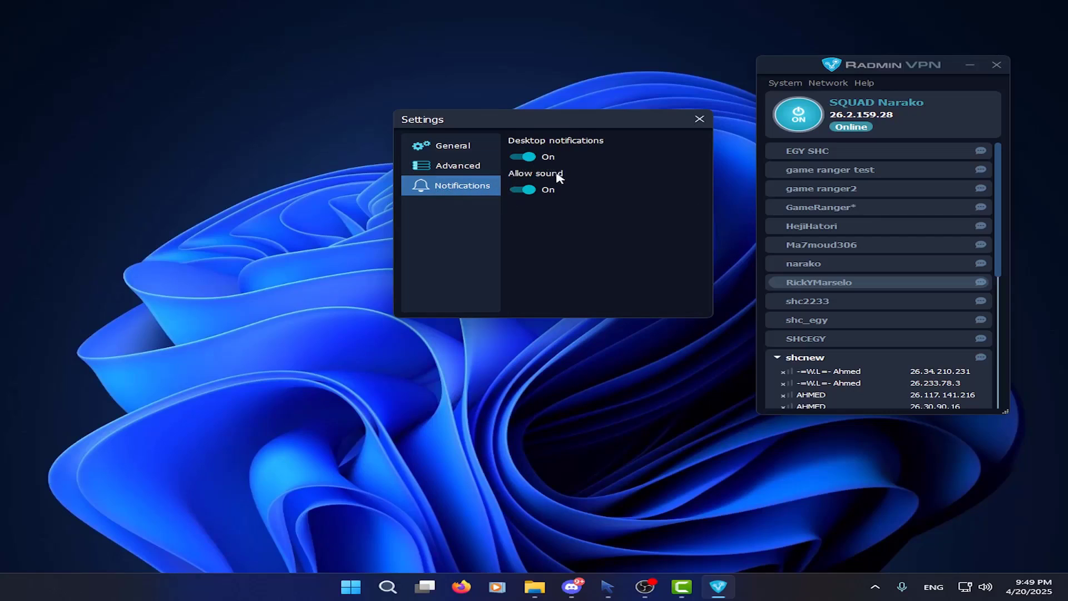
click(525, 158)
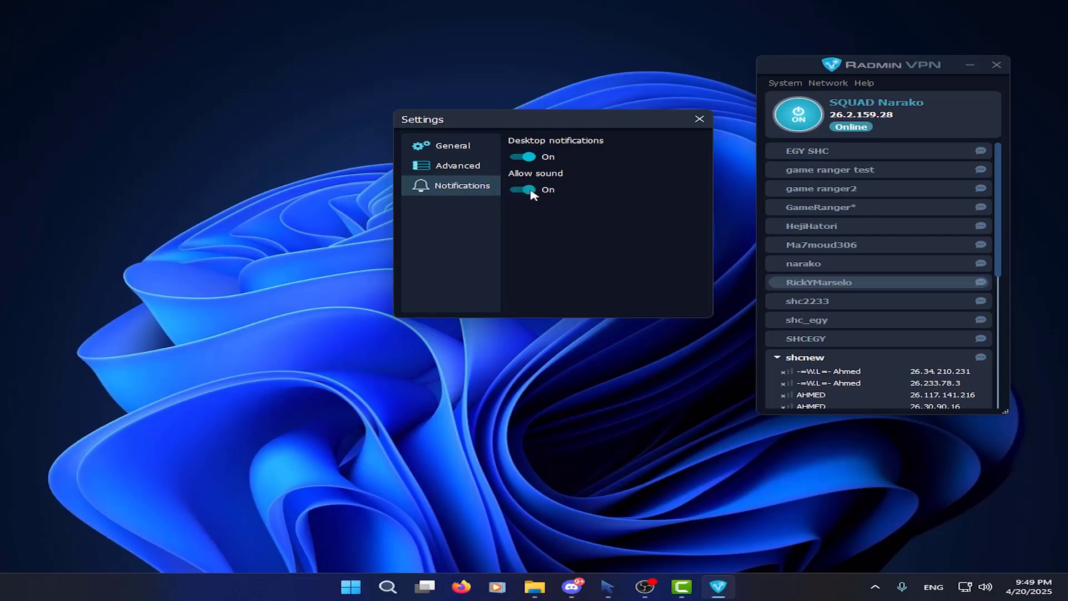
click(699, 119)
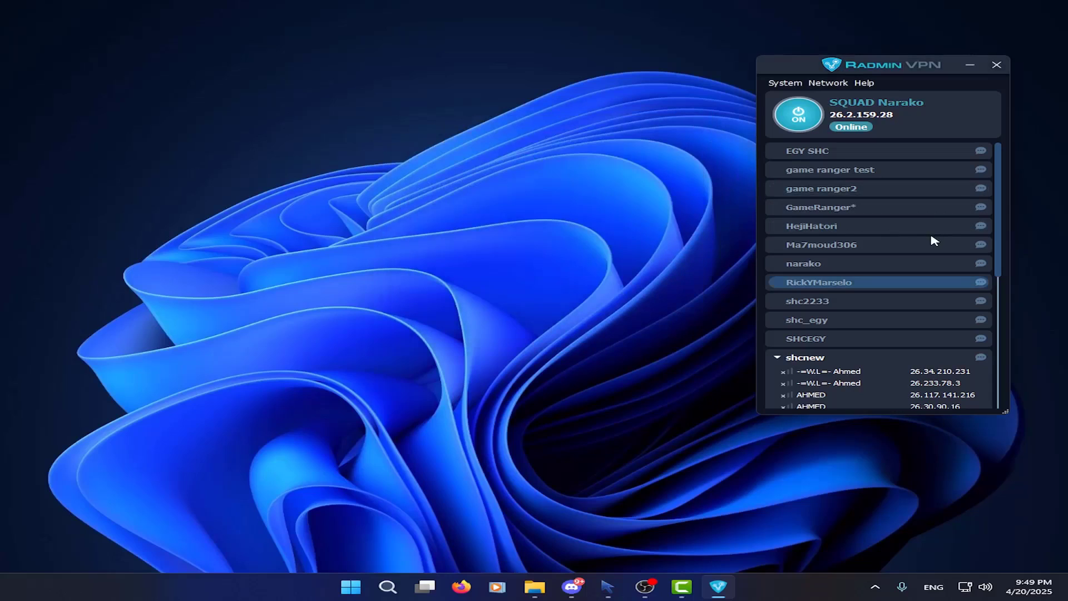
Enable the Ma7moud306 network and open its group chat
right_click(892, 248)
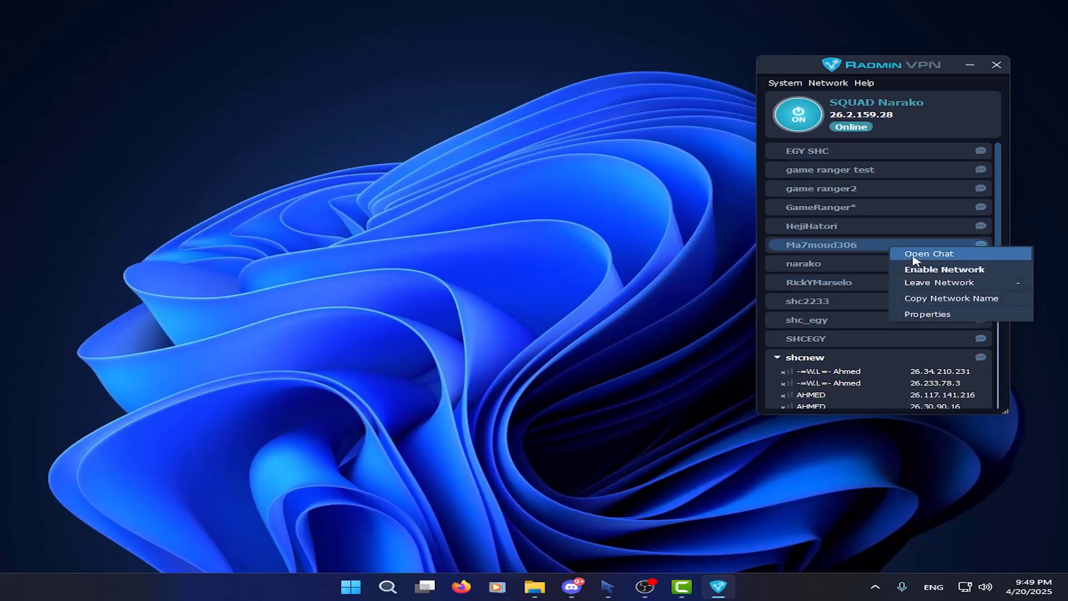
click(930, 271)
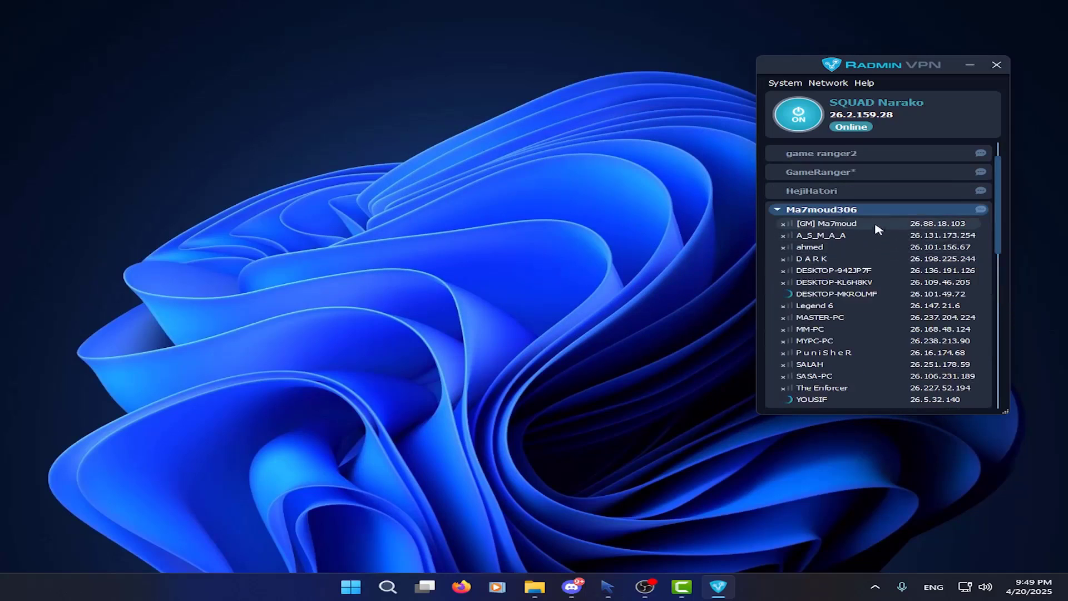
click(980, 211)
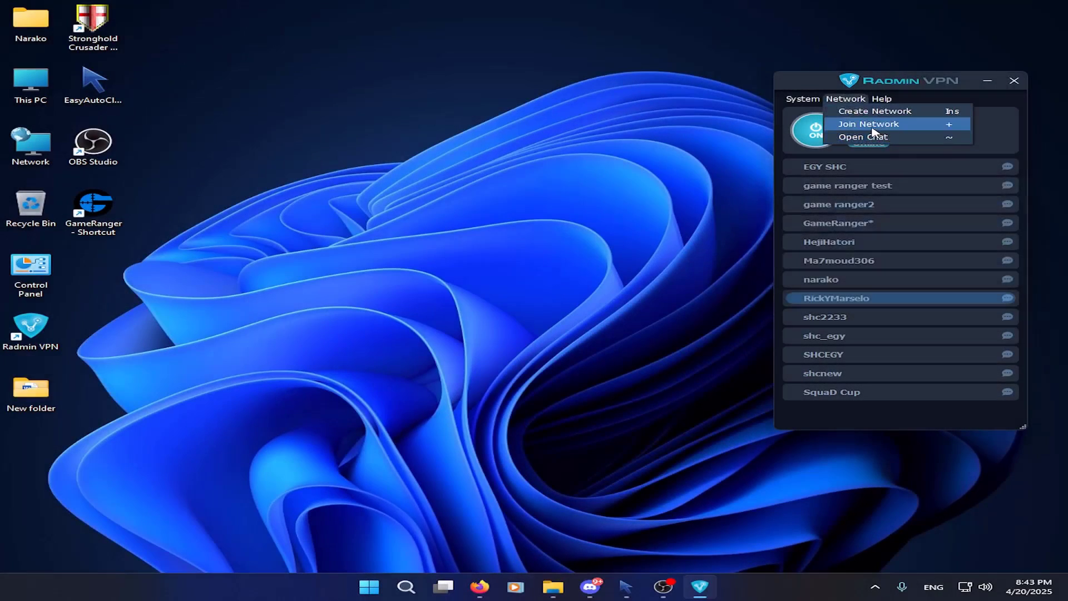
Browse the Join Network dialog's password step and Gaming Network list, and check the Help menu
click(874, 130)
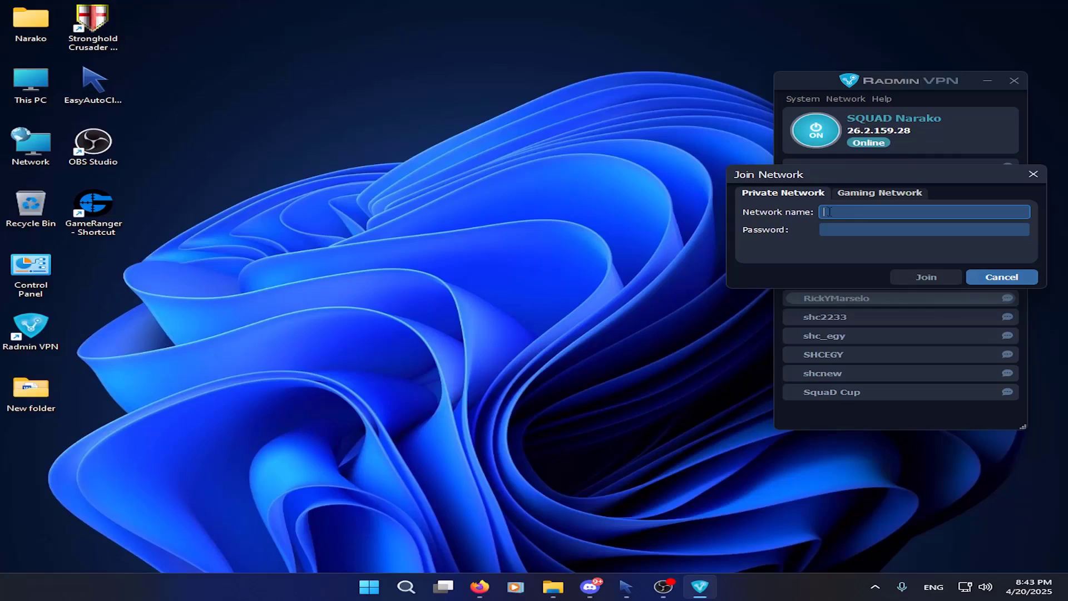
click(845, 228)
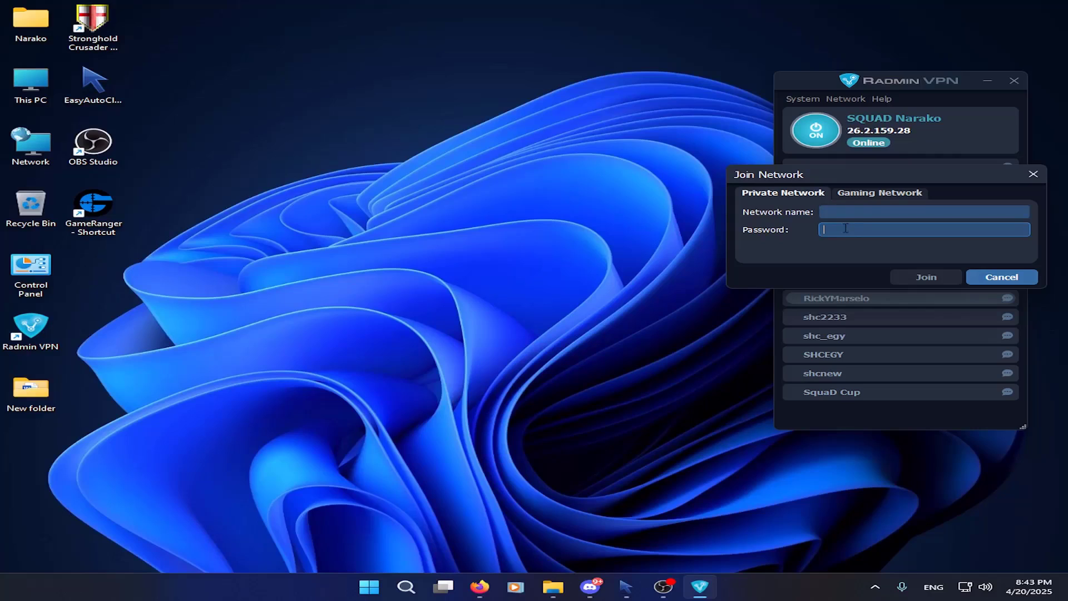
click(865, 199)
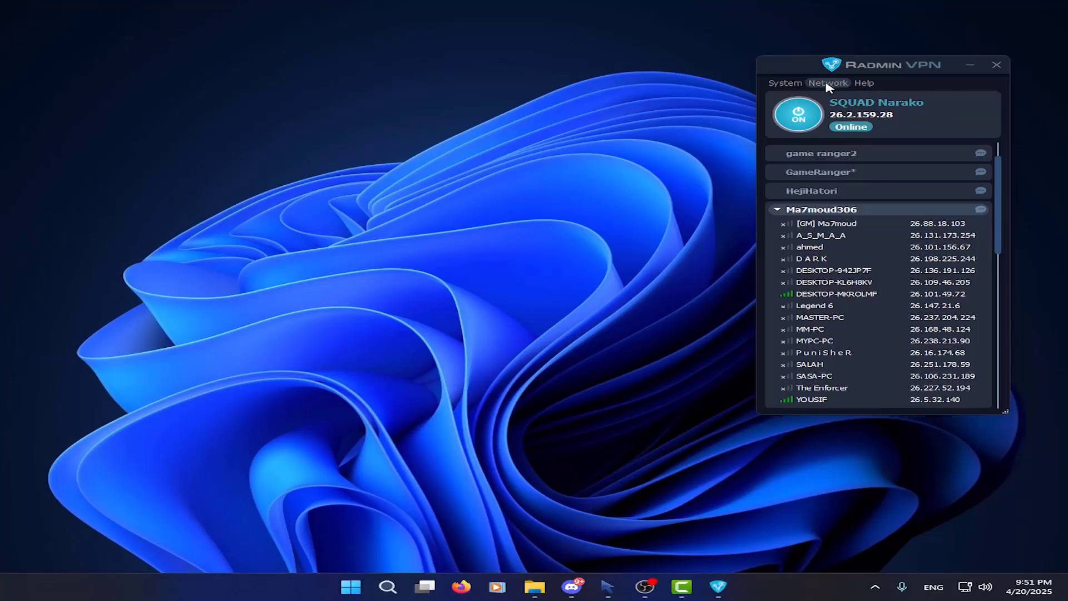
click(827, 84)
click(829, 108)
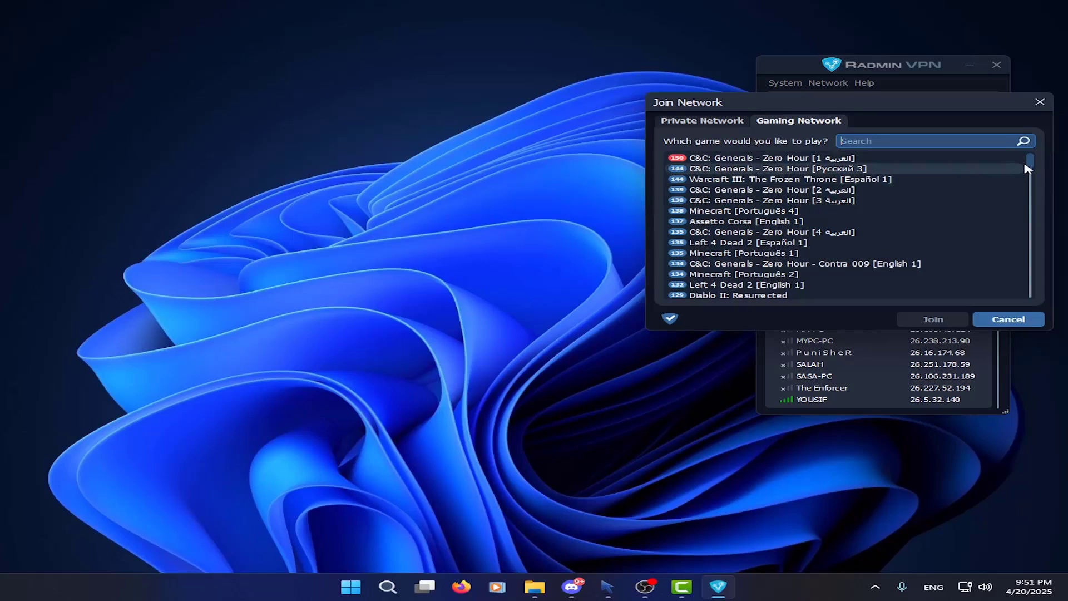
drag(1030, 166, 1028, 239)
click(1040, 102)
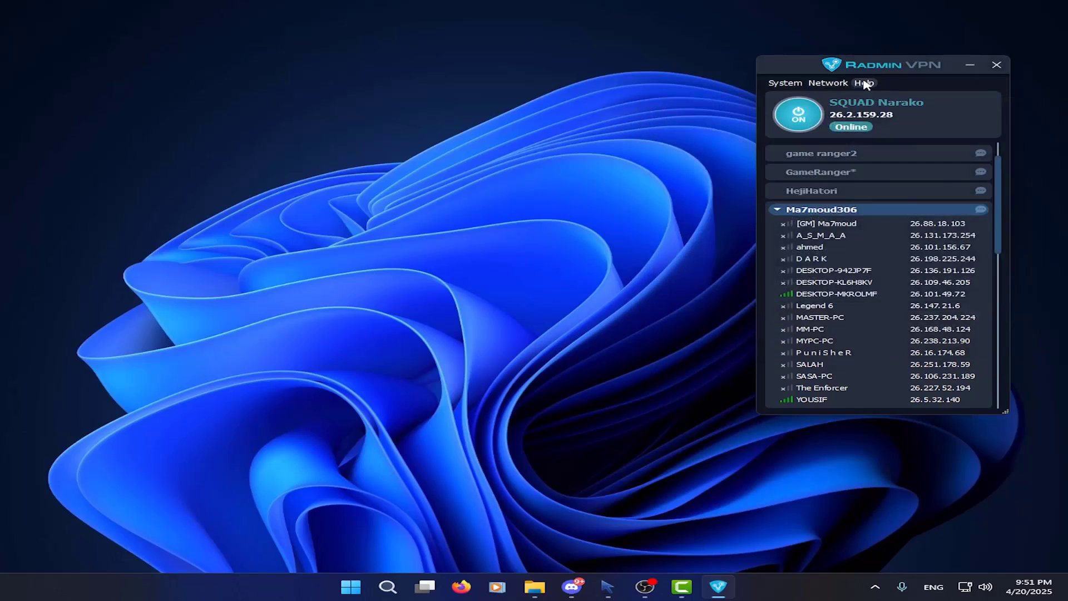
click(864, 83)
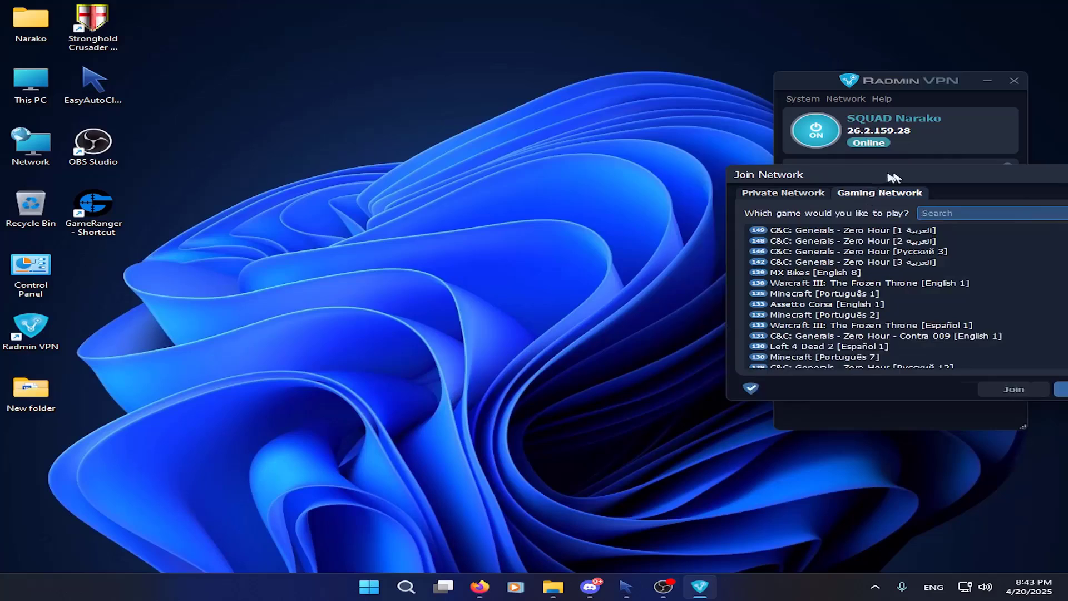
drag(901, 175, 493, 131)
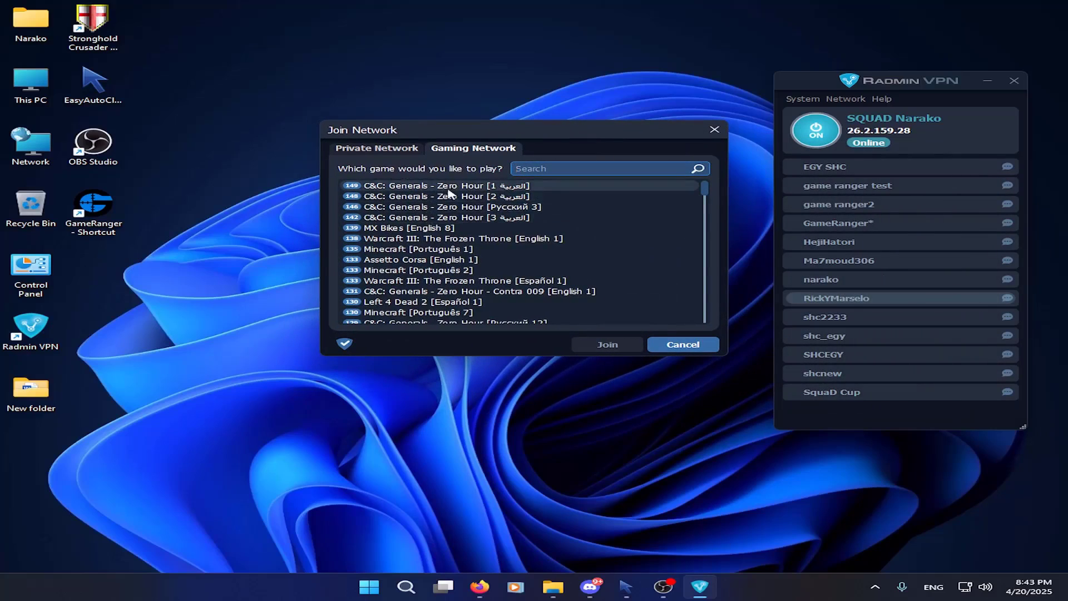
Search the gaming networks for 'strong', then select and join Stronghold: Crusader
drag(705, 192, 699, 311)
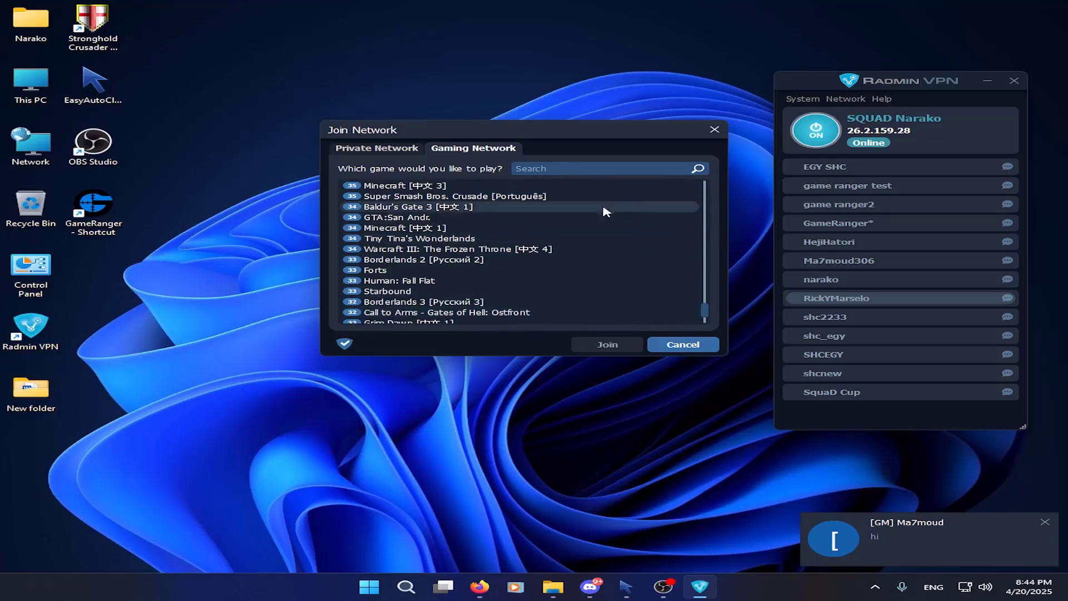
click(556, 171)
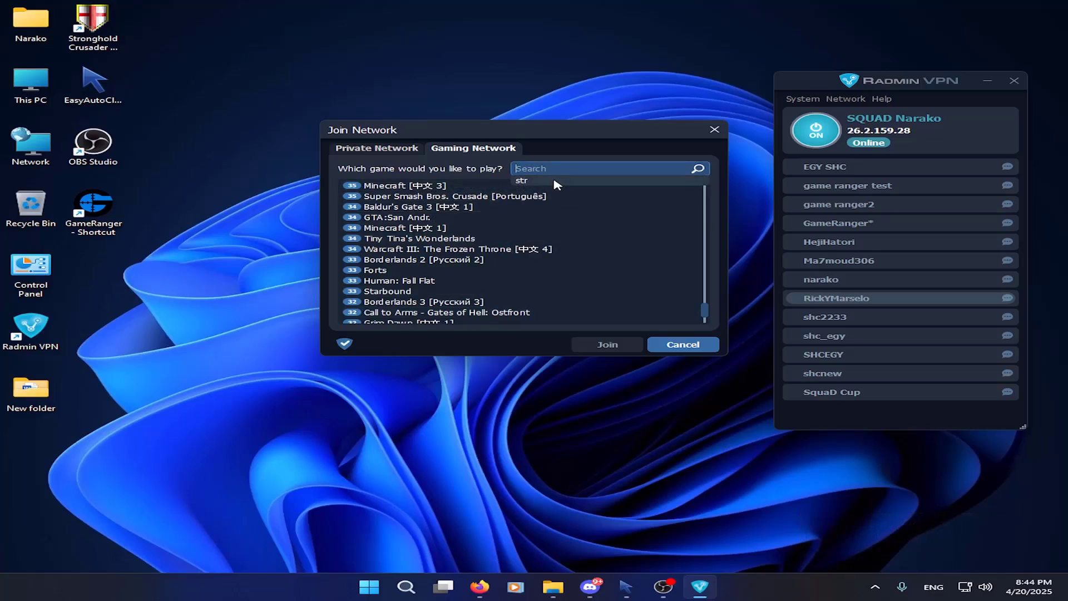
text(strong)
click(421, 198)
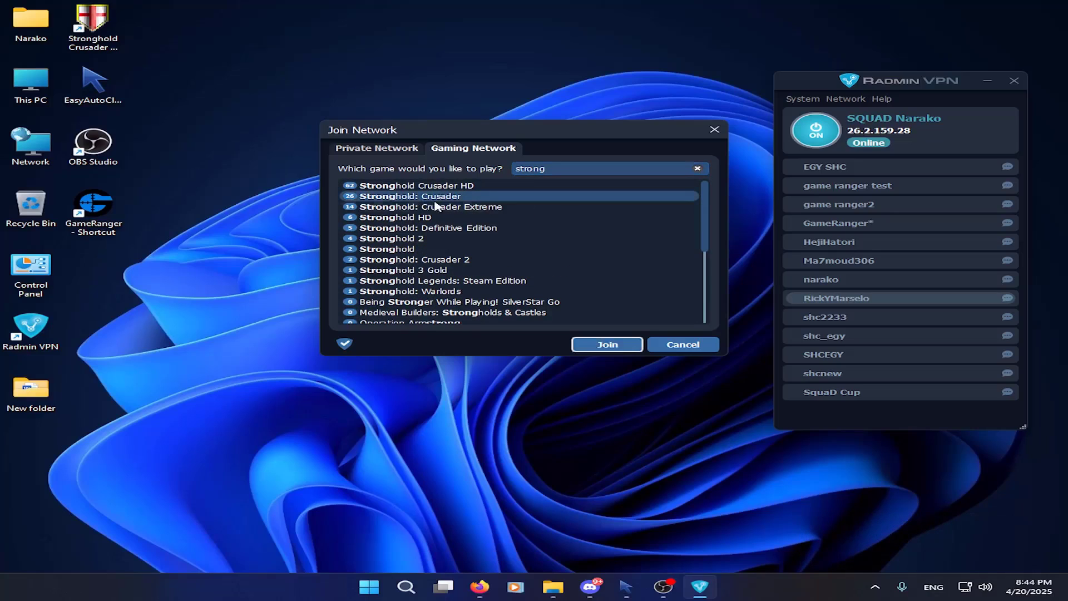
click(610, 344)
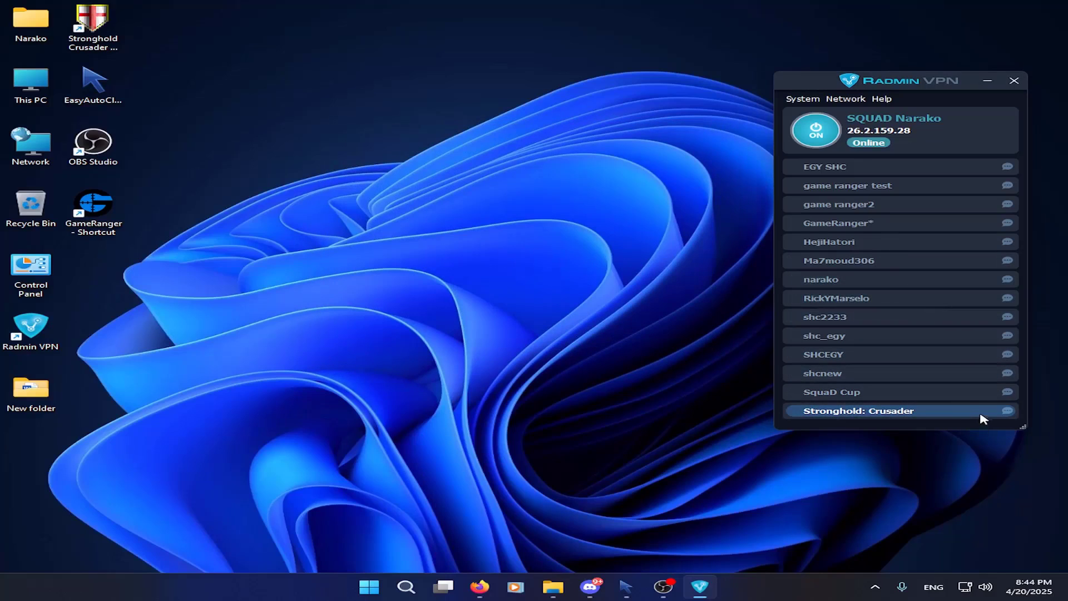
Expand Stronghold: Crusader to list its members and their 26.x addresses
click(981, 415)
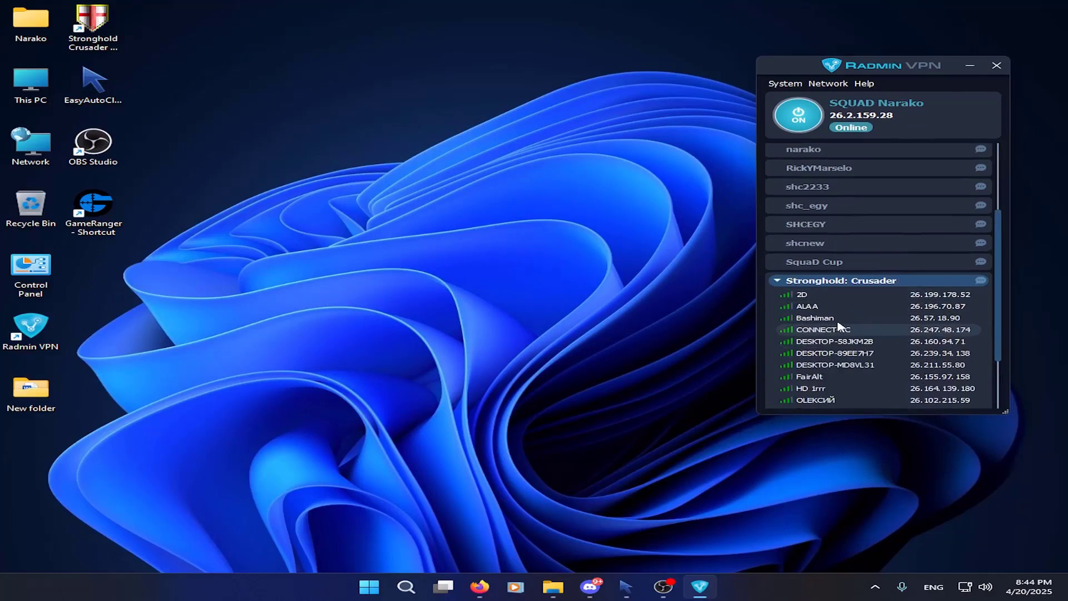
scroll(841, 325, down, 4)
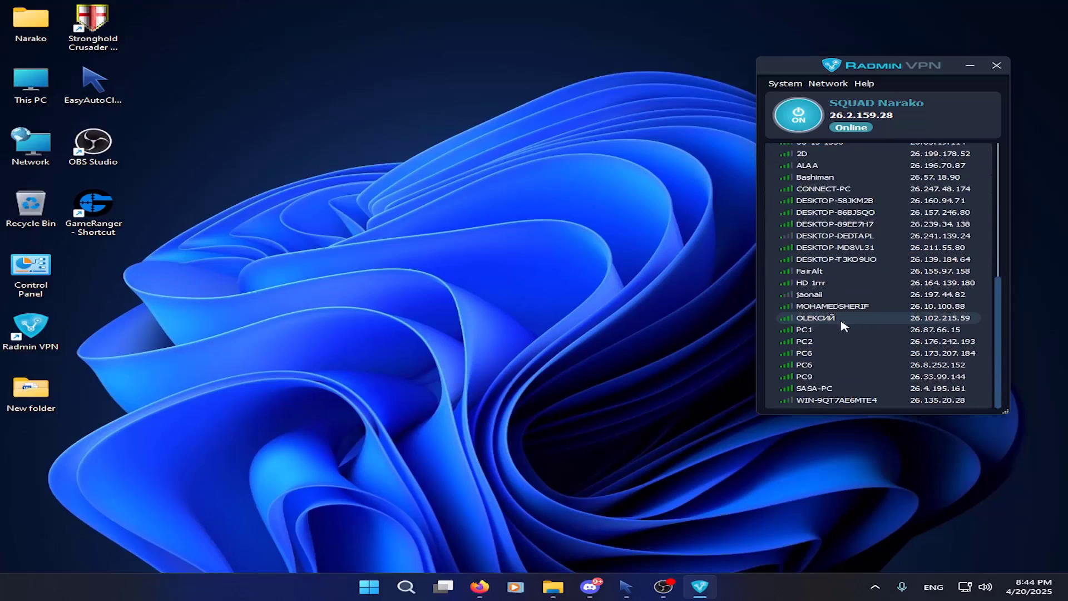
scroll(851, 239, up, 2)
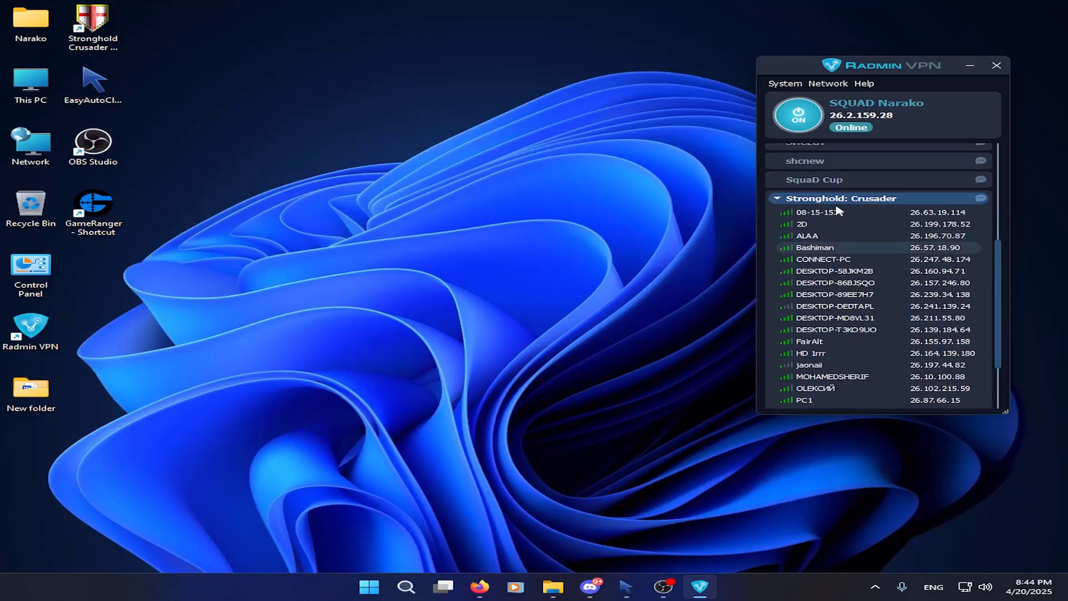
Read through the Stronghold: Crusader group chat, then close the chat window
right_click(939, 200)
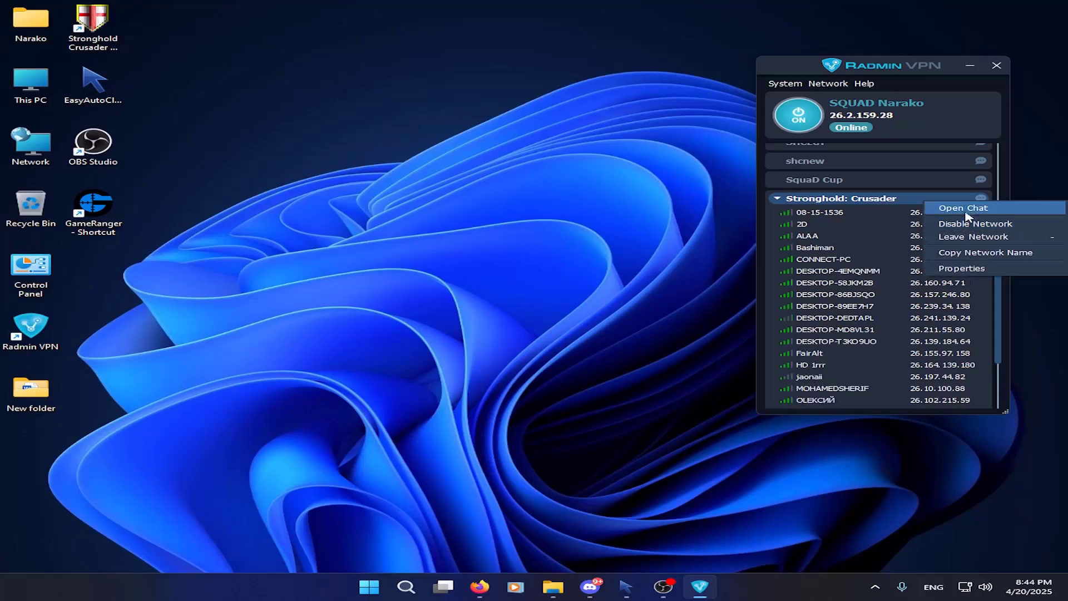
click(962, 207)
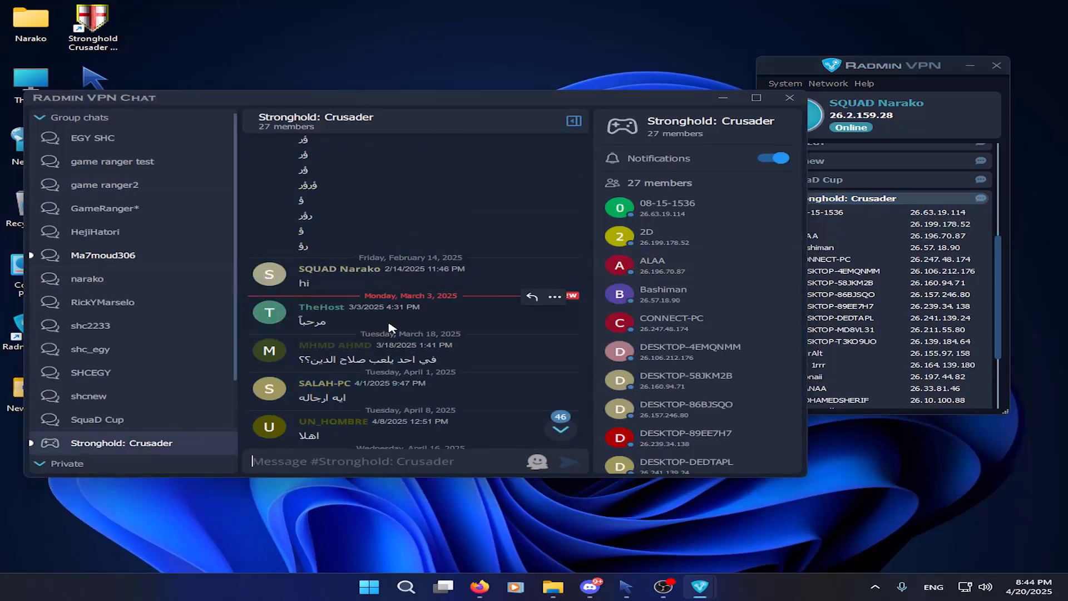
scroll(389, 325, down, 10)
scroll(390, 326, down, 10)
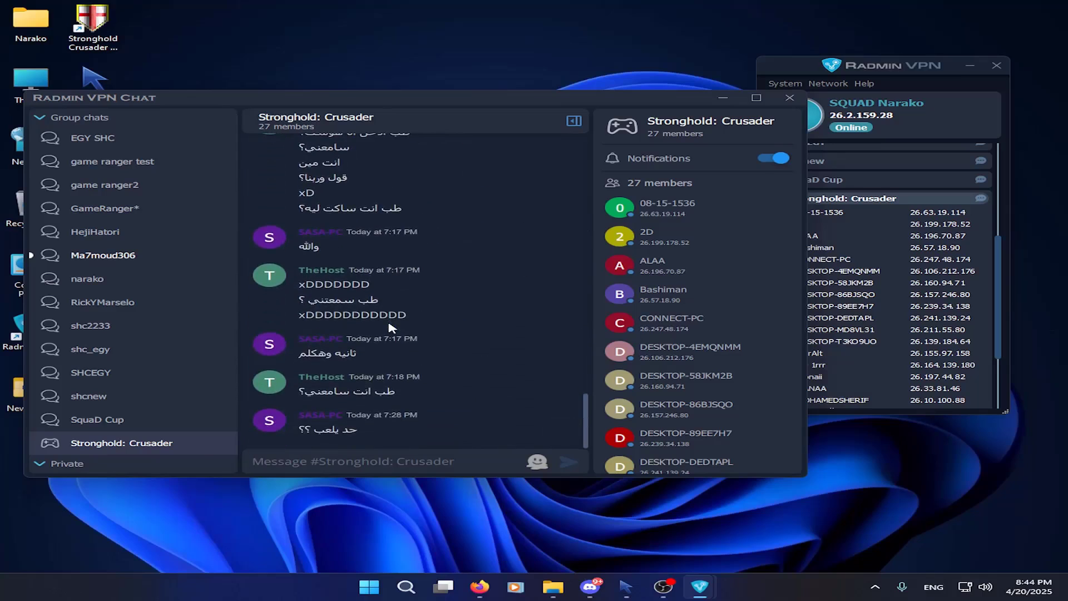
click(789, 97)
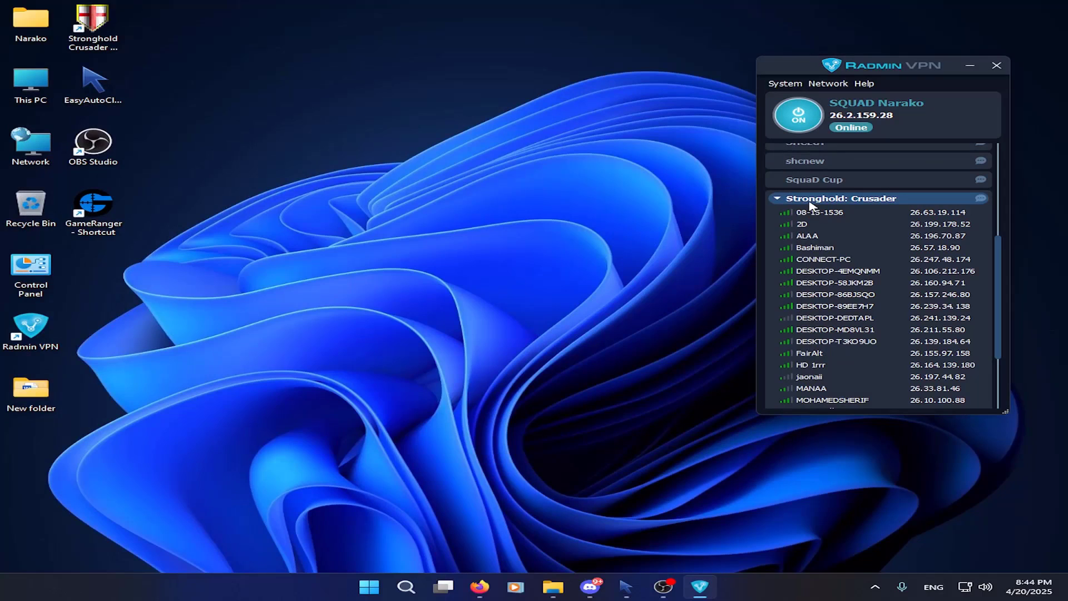
Disable the Stronghold: Crusader network
click(829, 83)
scroll(868, 245, up, 2)
right_click(844, 246)
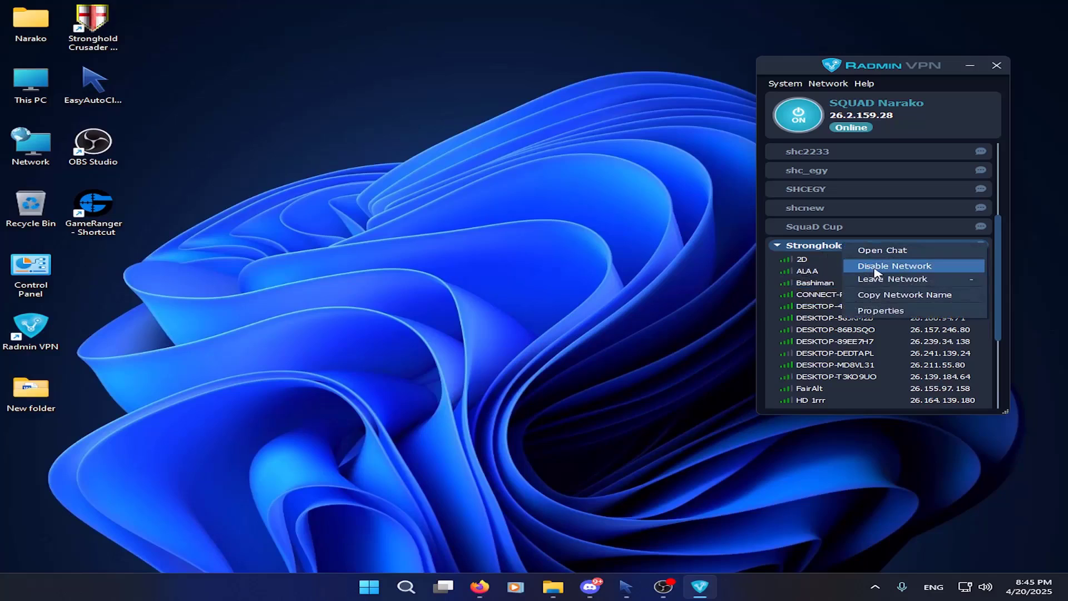
click(874, 272)
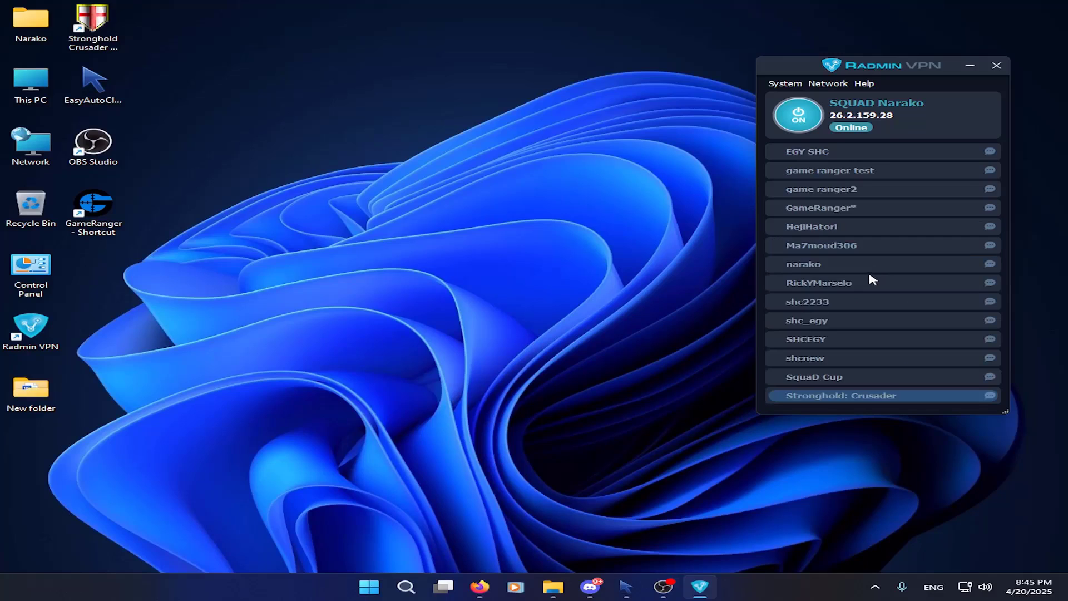
Re-enable Stronghold: Crusader and check its members' ping on their signal bars
right_click(838, 396)
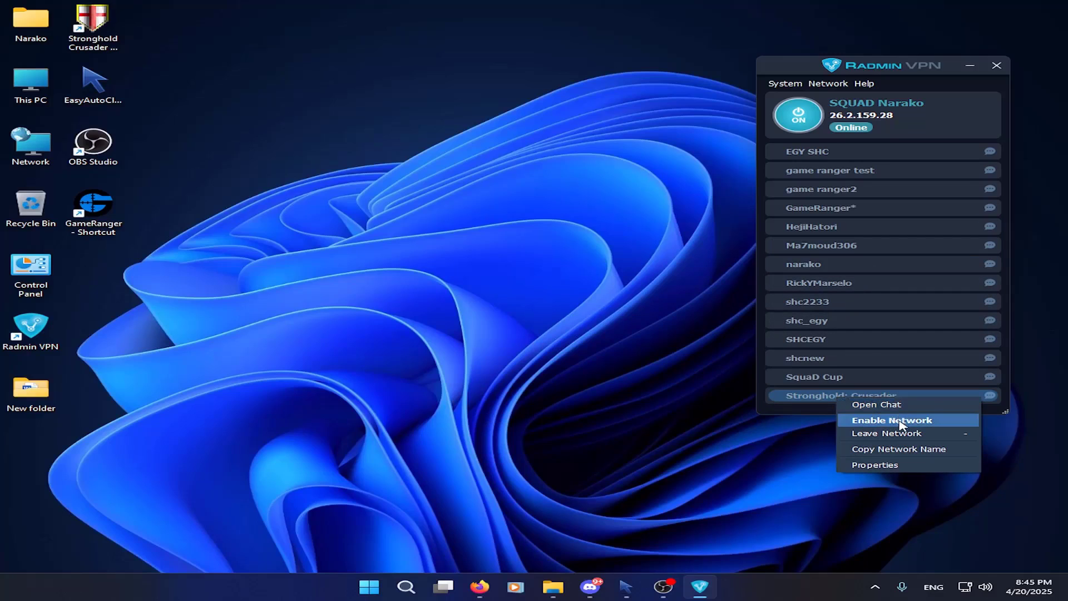
click(902, 420)
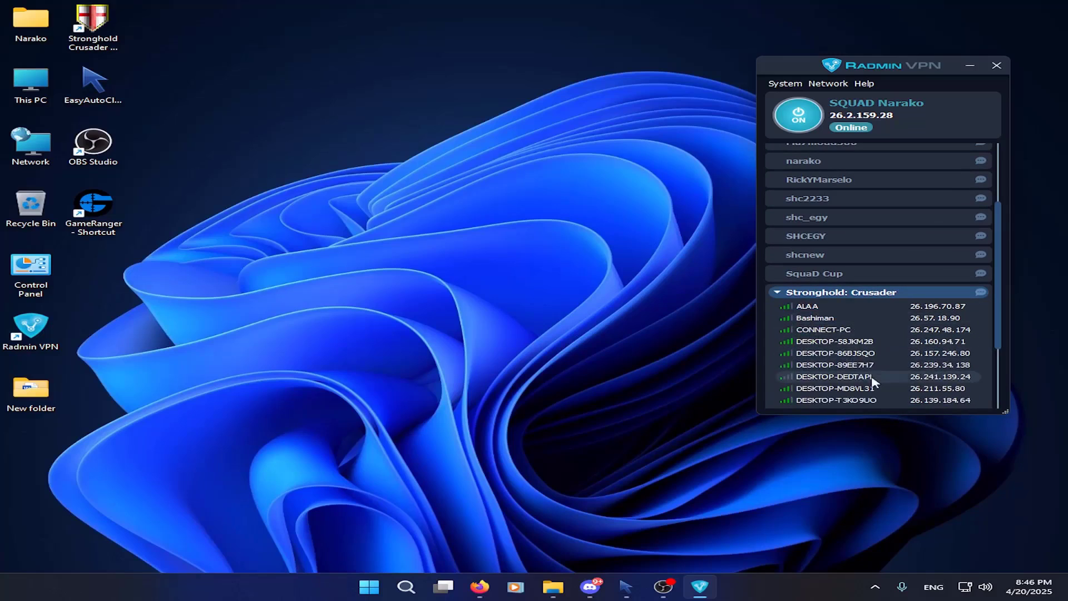
mouse_move(790, 324)
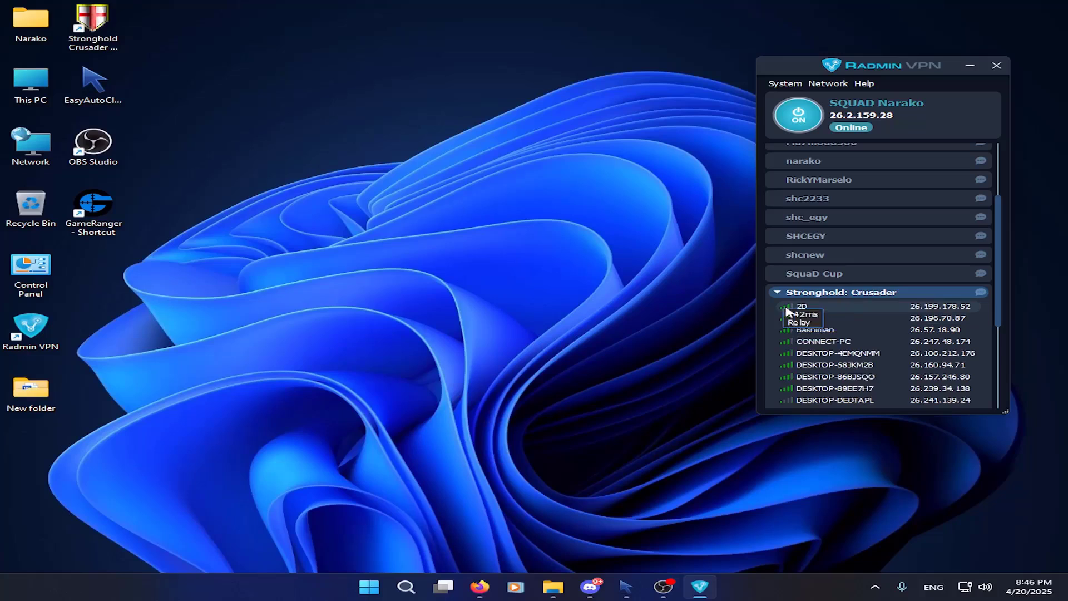
mouse_move(788, 353)
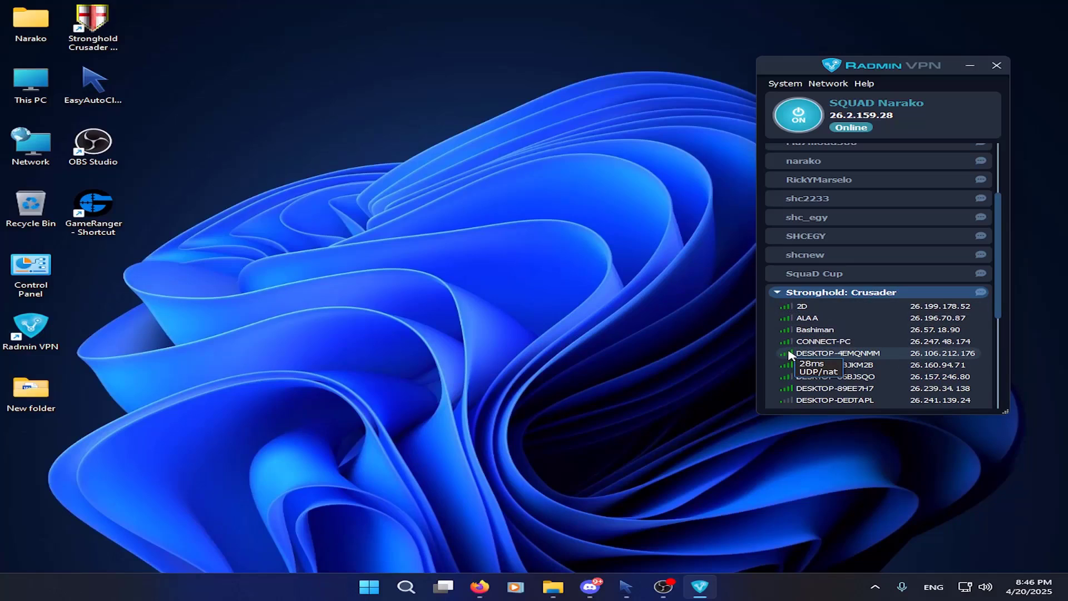